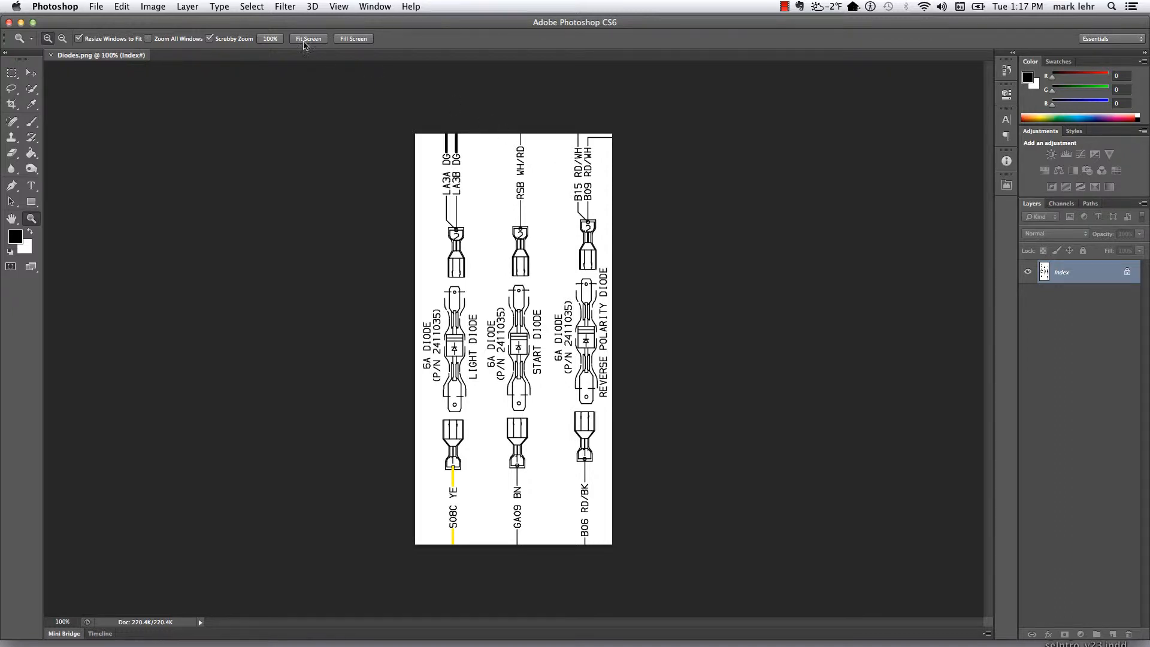
# Step: Rotate the whole diode diagram image 90° clockwise
pyautogui.click(152, 6)
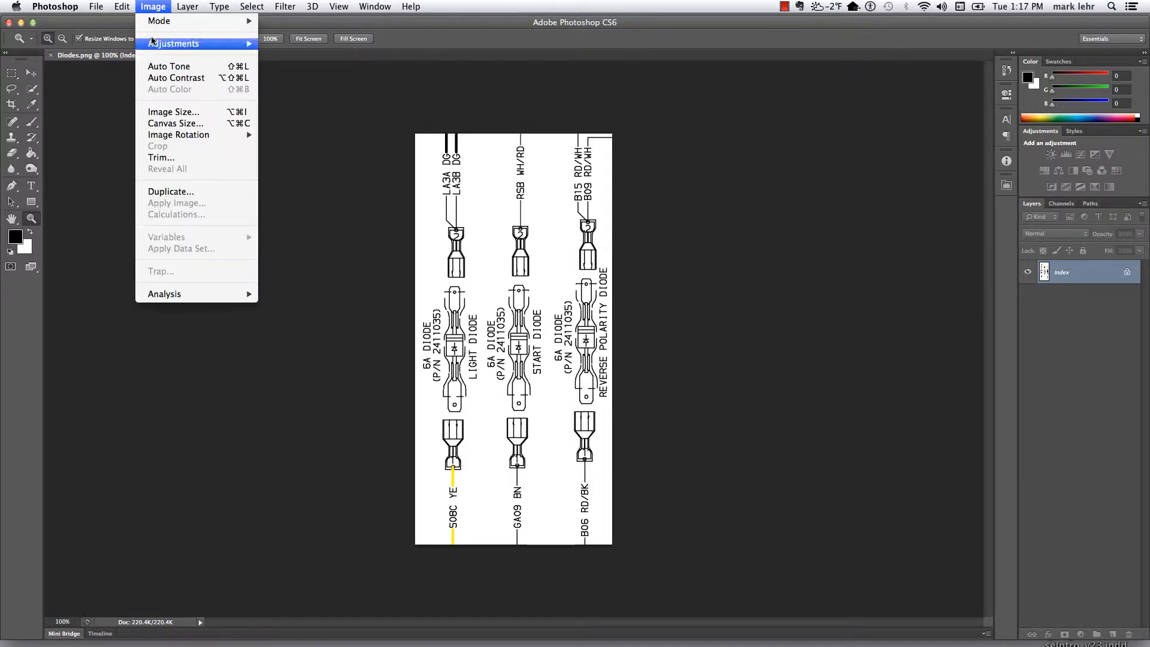
pyautogui.moveTo(201, 138)
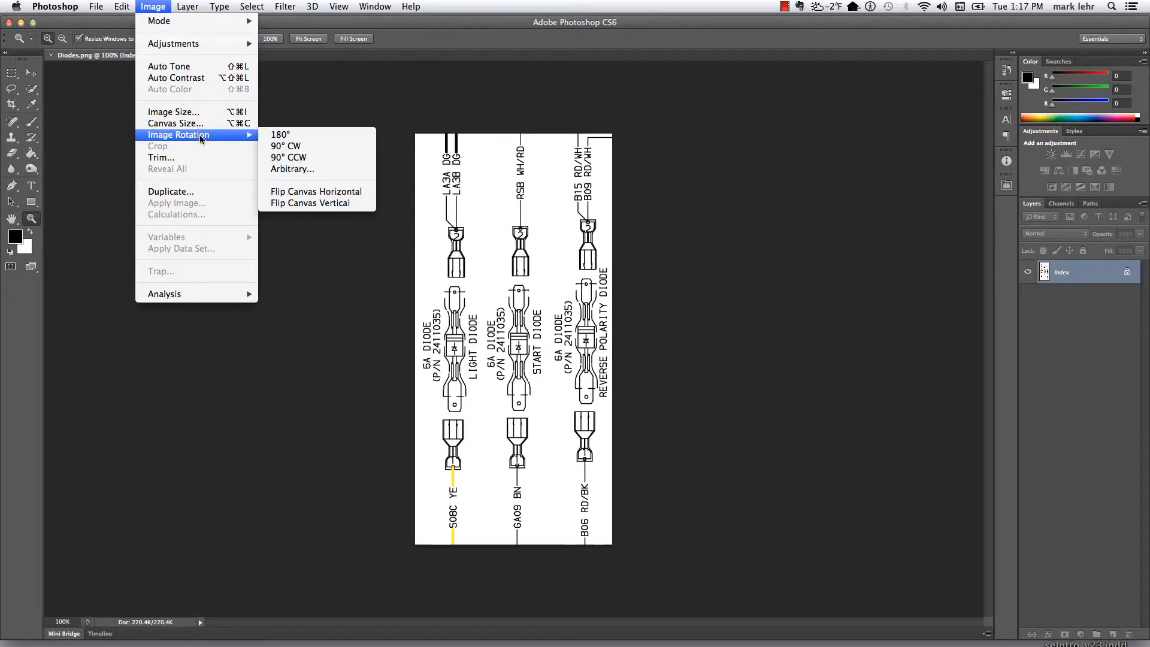
pyautogui.click(312, 148)
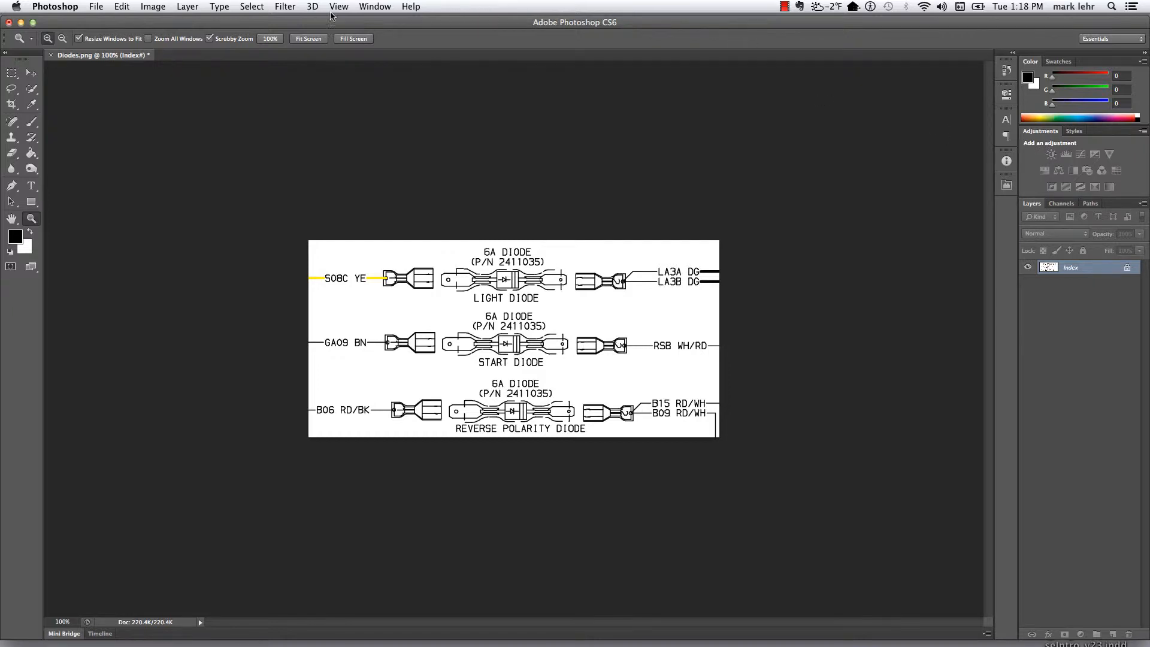
pyautogui.click(376, 6)
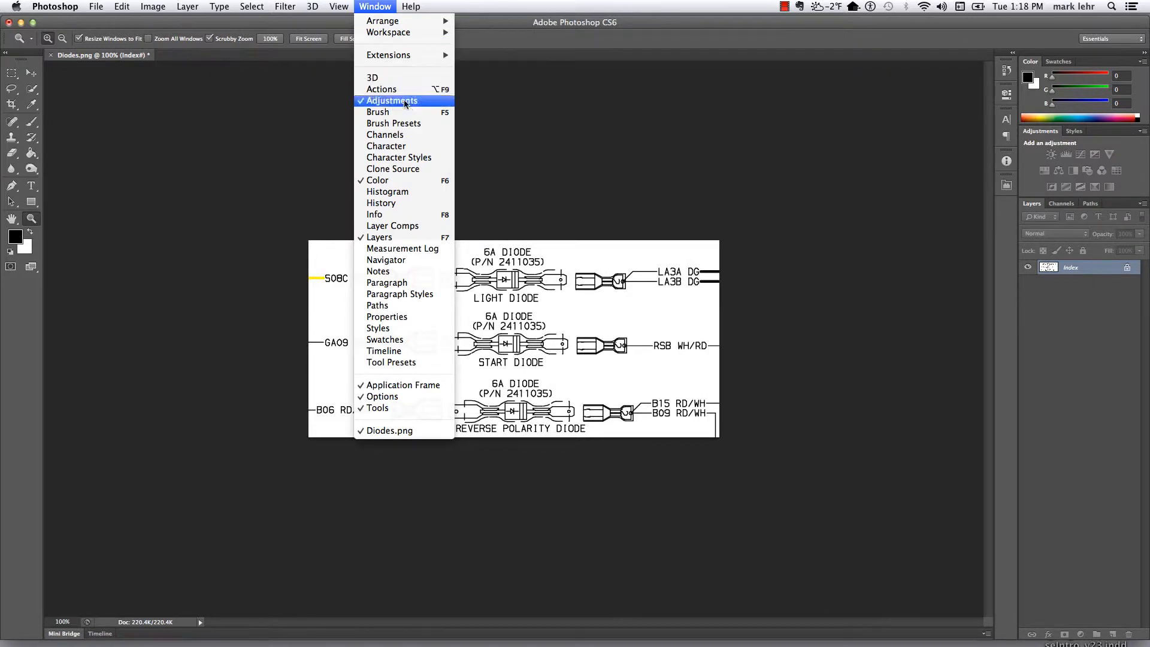
pyautogui.click(479, 4)
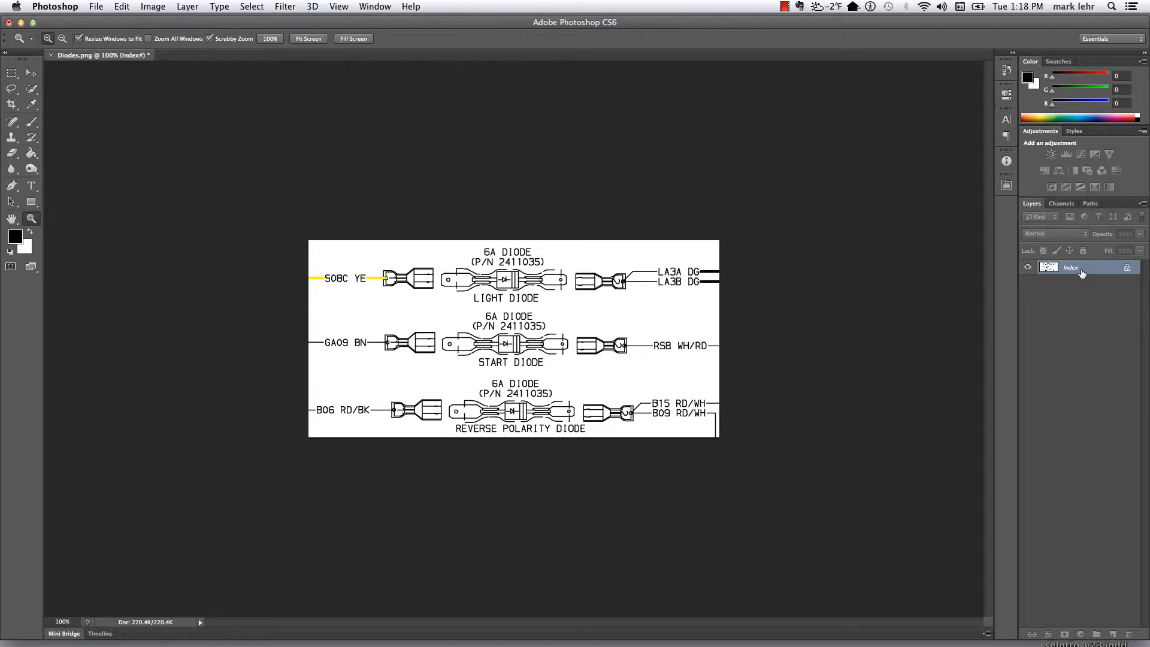
# Step: Convert the image from indexed color to Grayscale mode, discarding its color information
pyautogui.click(154, 6)
pyautogui.moveTo(158, 22)
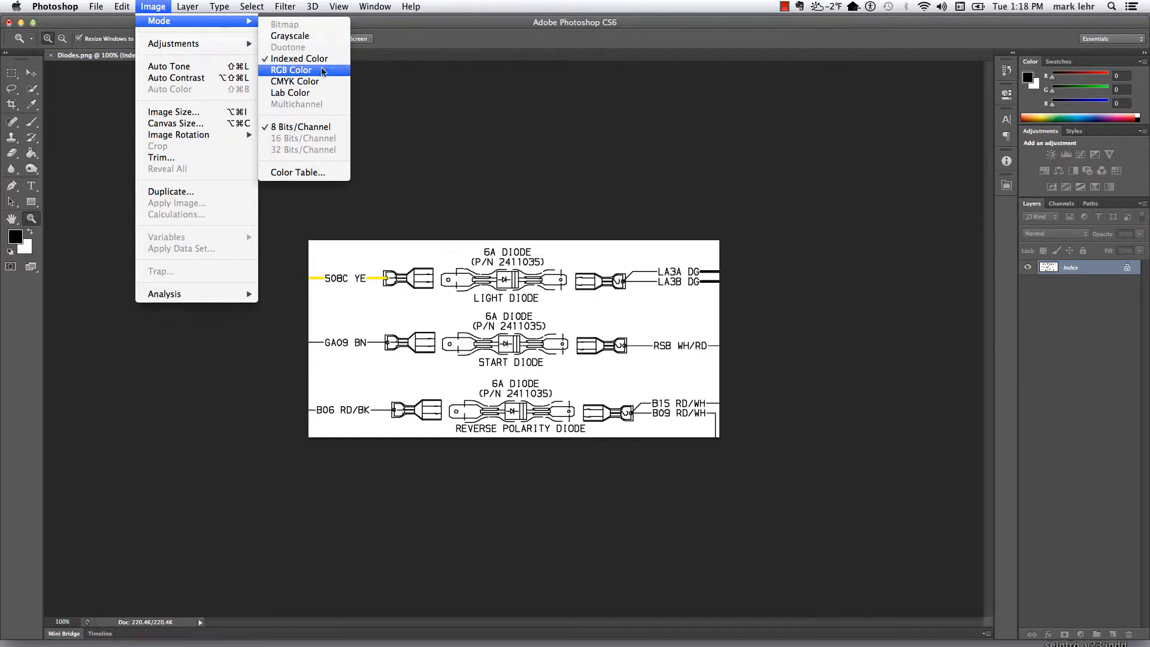
pyautogui.click(314, 34)
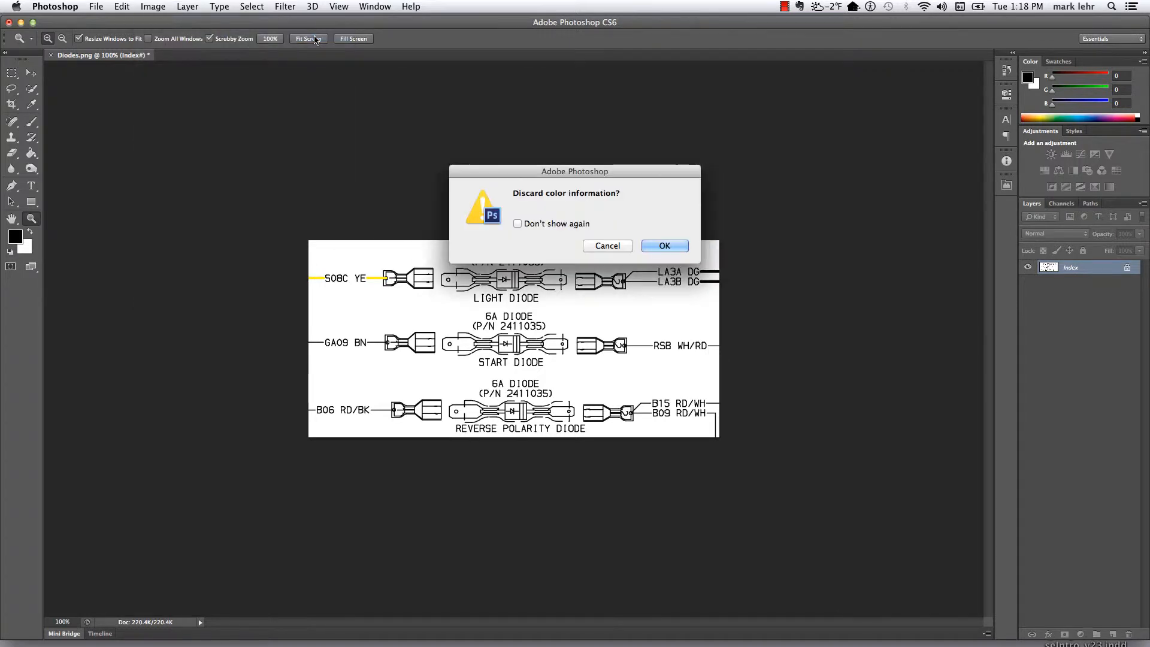
pyautogui.click(665, 246)
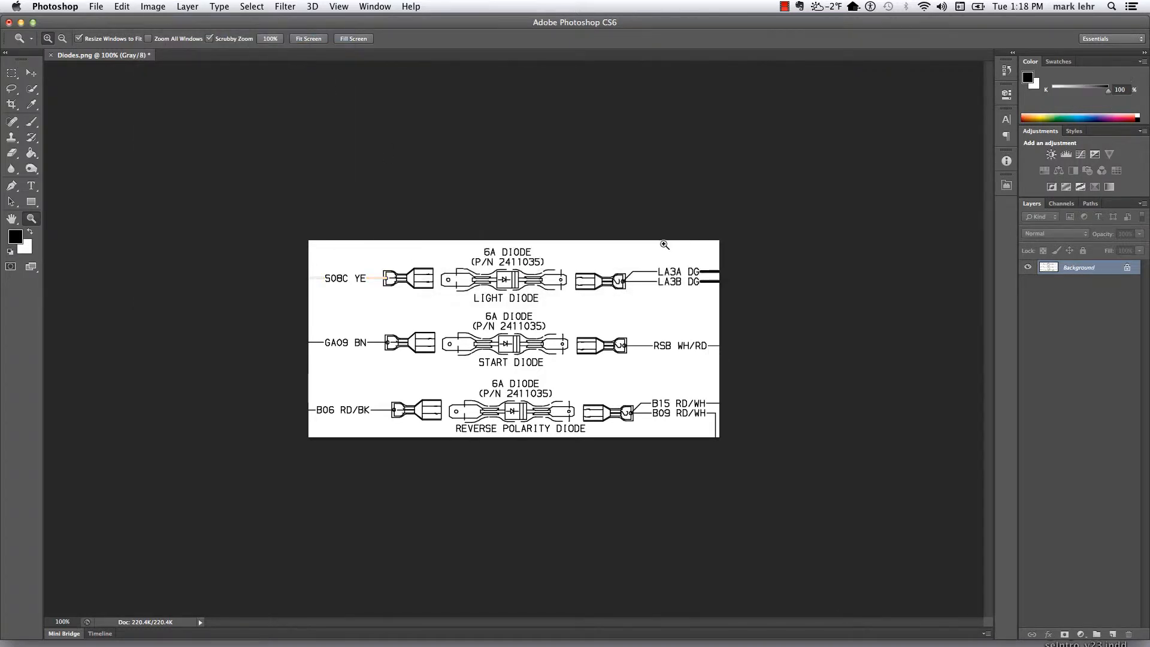
# Step: Add a Levels adjustment layer with the black input level at 92 and the midtones at 0.70
pyautogui.click(1067, 155)
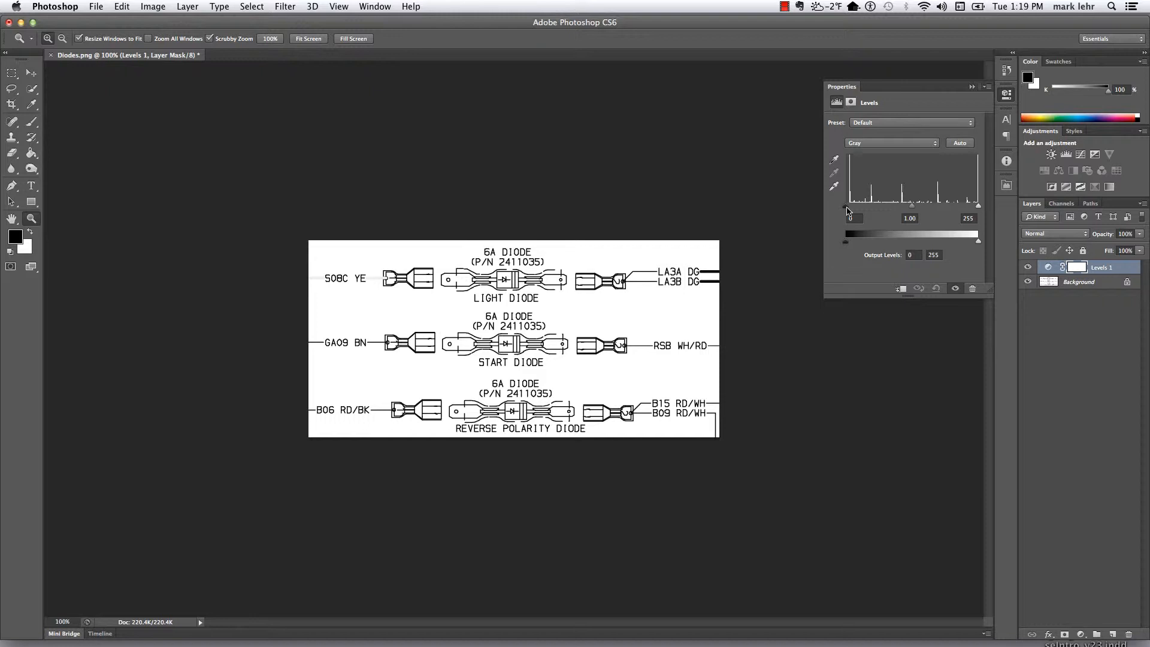
pyautogui.moveTo(846, 208); pyautogui.dragTo(893, 210)
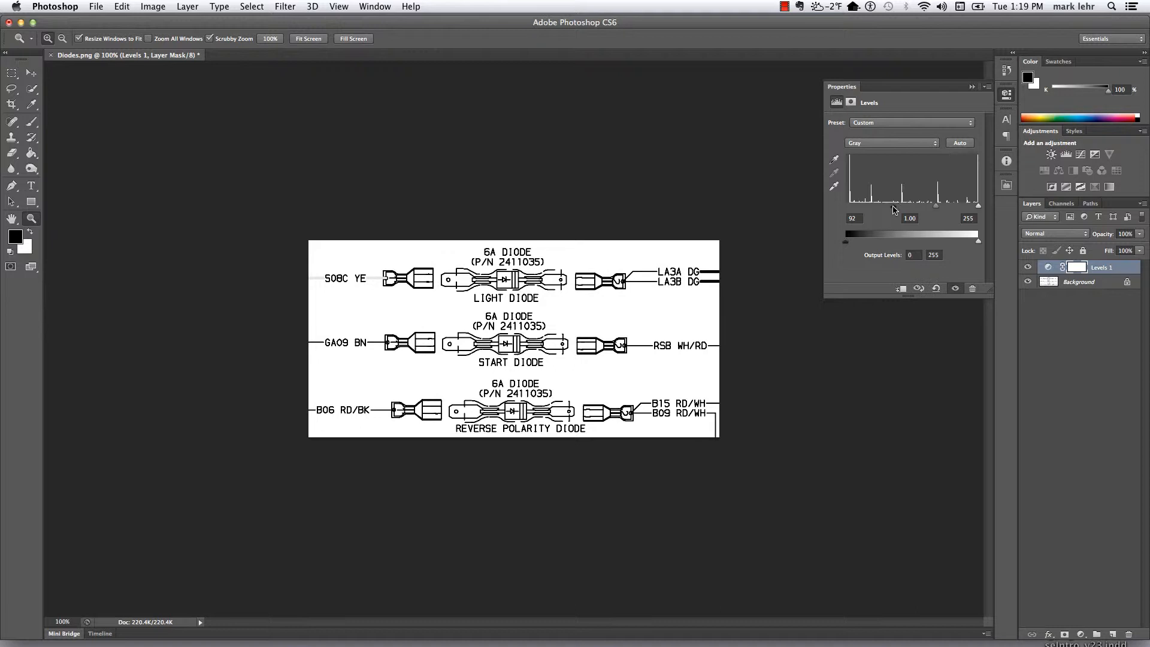
pyautogui.moveTo(980, 206)
pyautogui.mouseDown()
pyautogui.moveTo(910, 214)
pyautogui.moveTo(983, 213)
pyautogui.mouseUp()
pyautogui.moveTo(938, 210)
pyautogui.mouseDown()
pyautogui.moveTo(897, 208)
pyautogui.moveTo(963, 209)
pyautogui.moveTo(946, 209)
pyautogui.mouseUp()
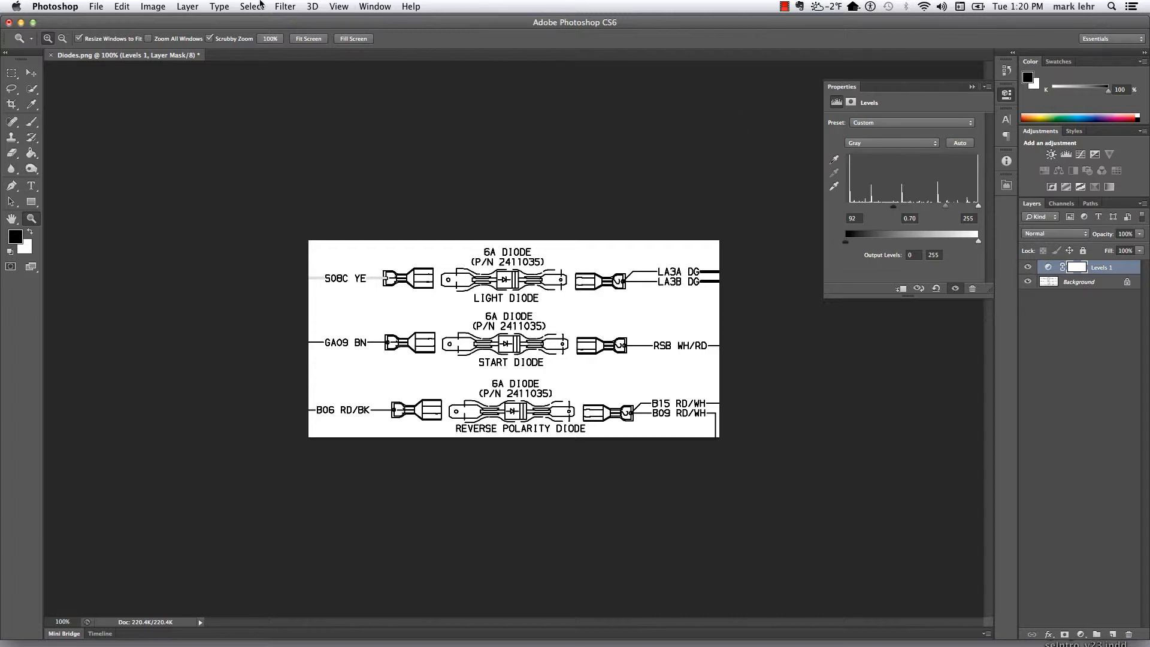
pyautogui.click(281, 6)
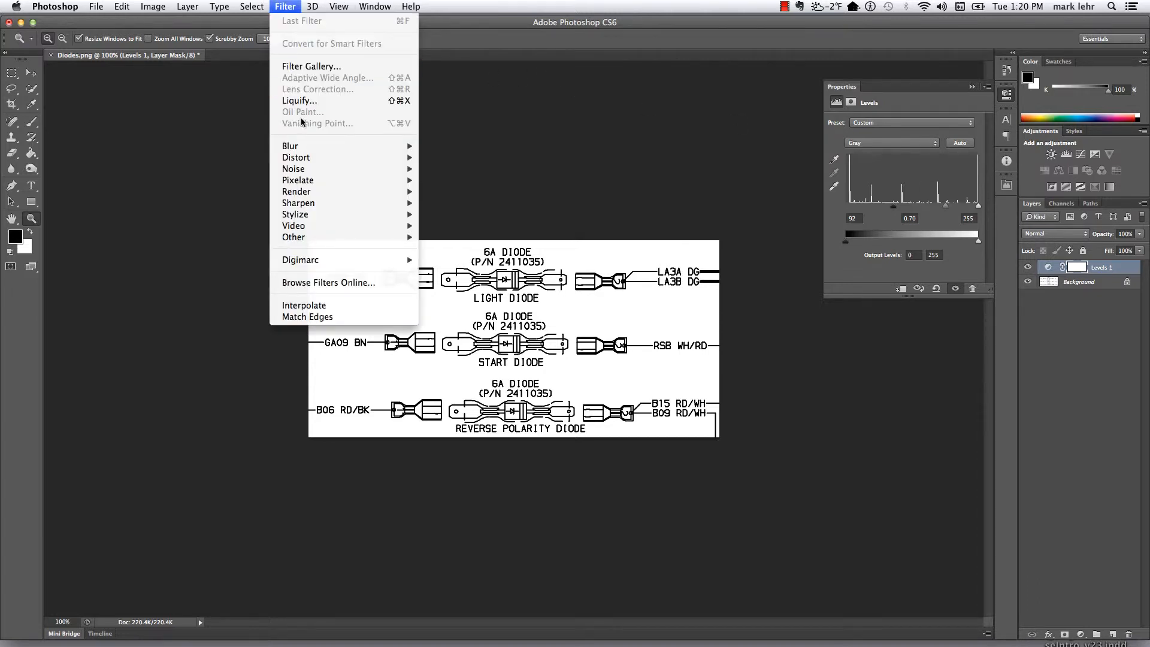
pyautogui.moveTo(307, 145)
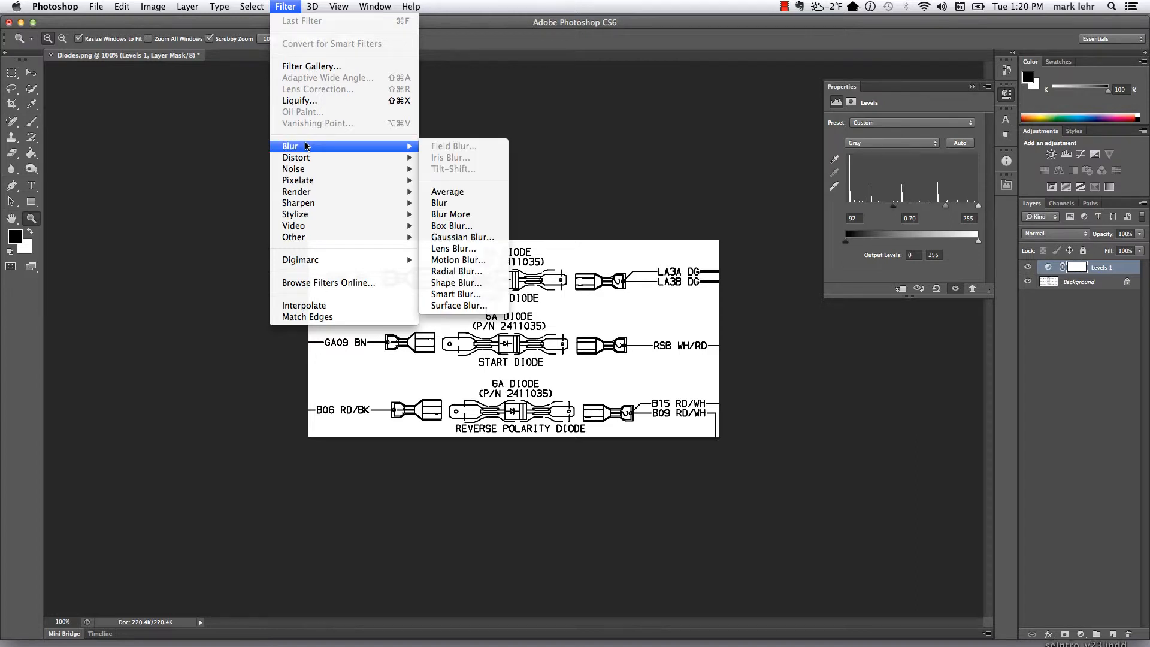
pyautogui.click(495, 239)
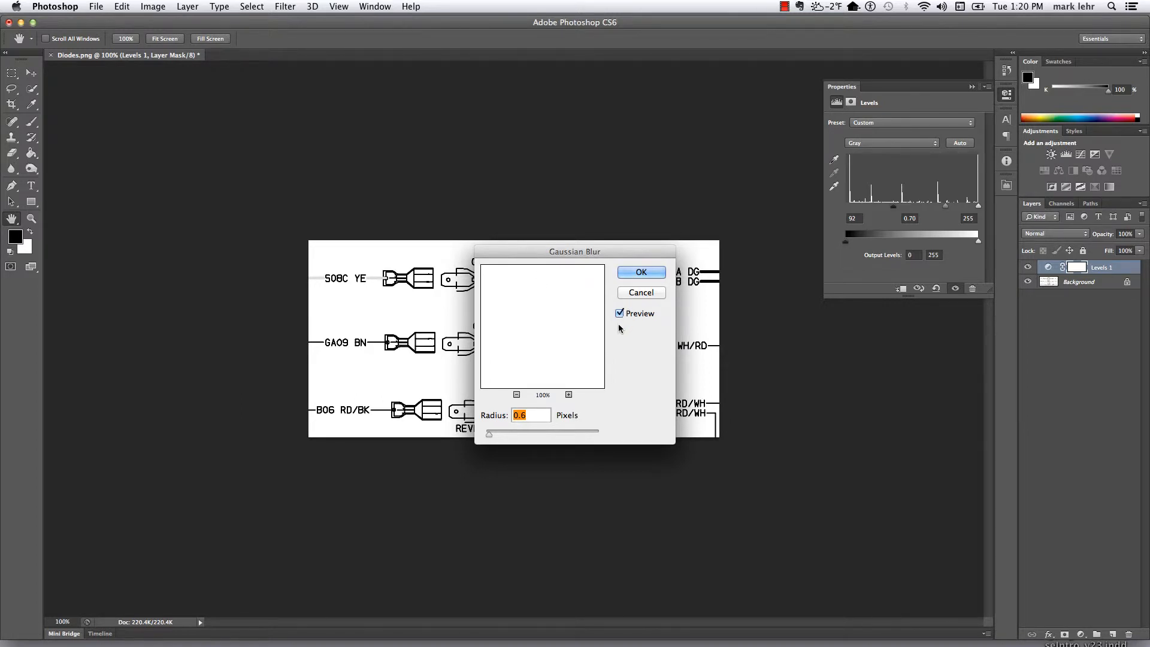
pyautogui.click(645, 293)
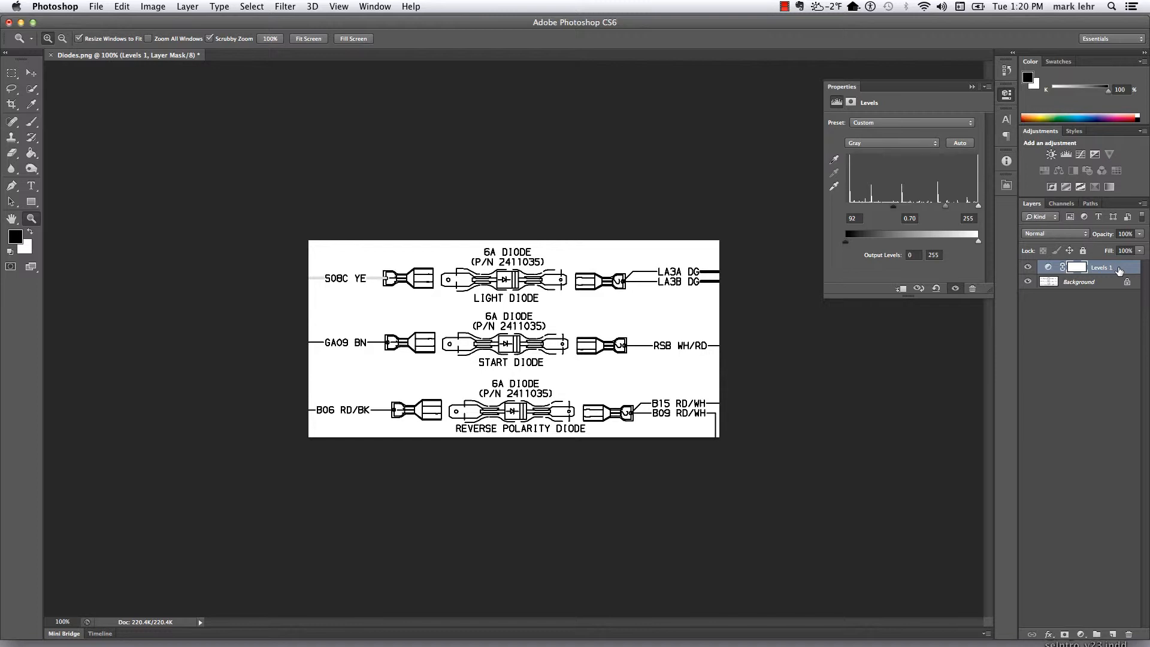
# Step: Apply a Gaussian Blur with a 0.6 pixel radius to the Background layer
pyautogui.click(1106, 283)
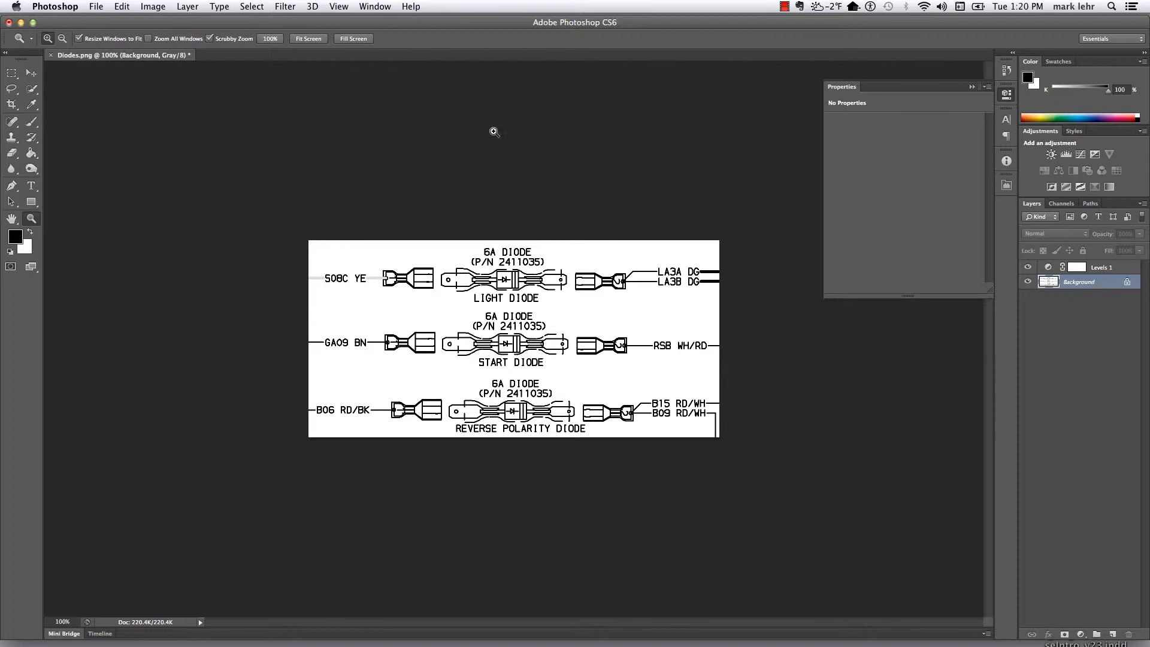
pyautogui.click(285, 6)
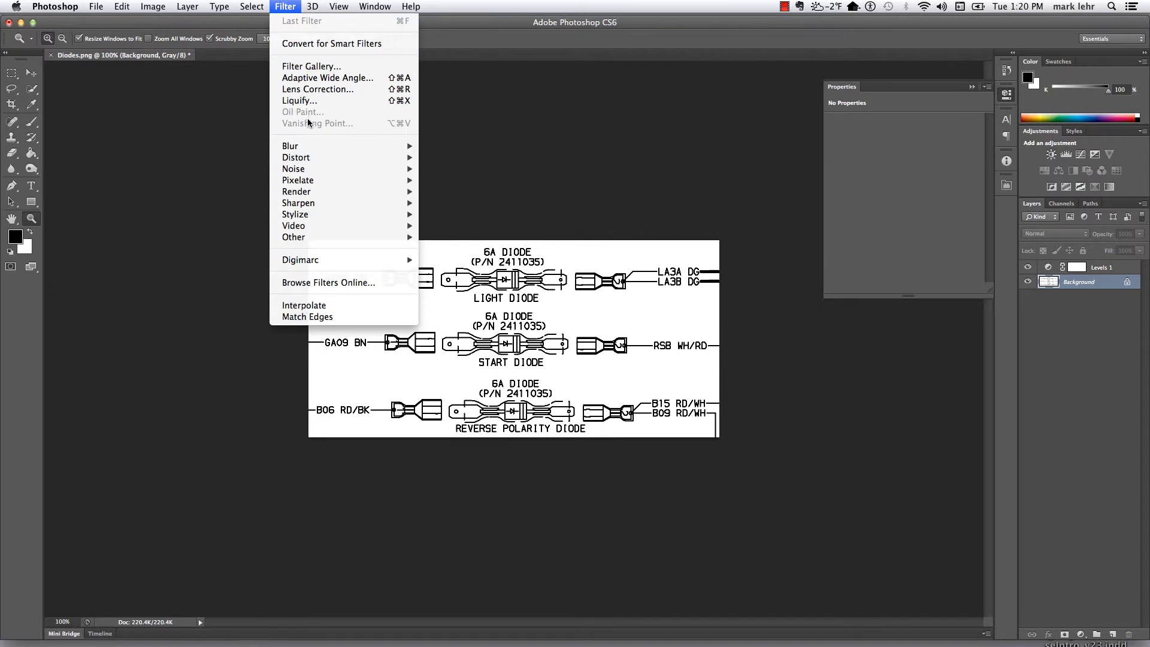
pyautogui.moveTo(314, 147)
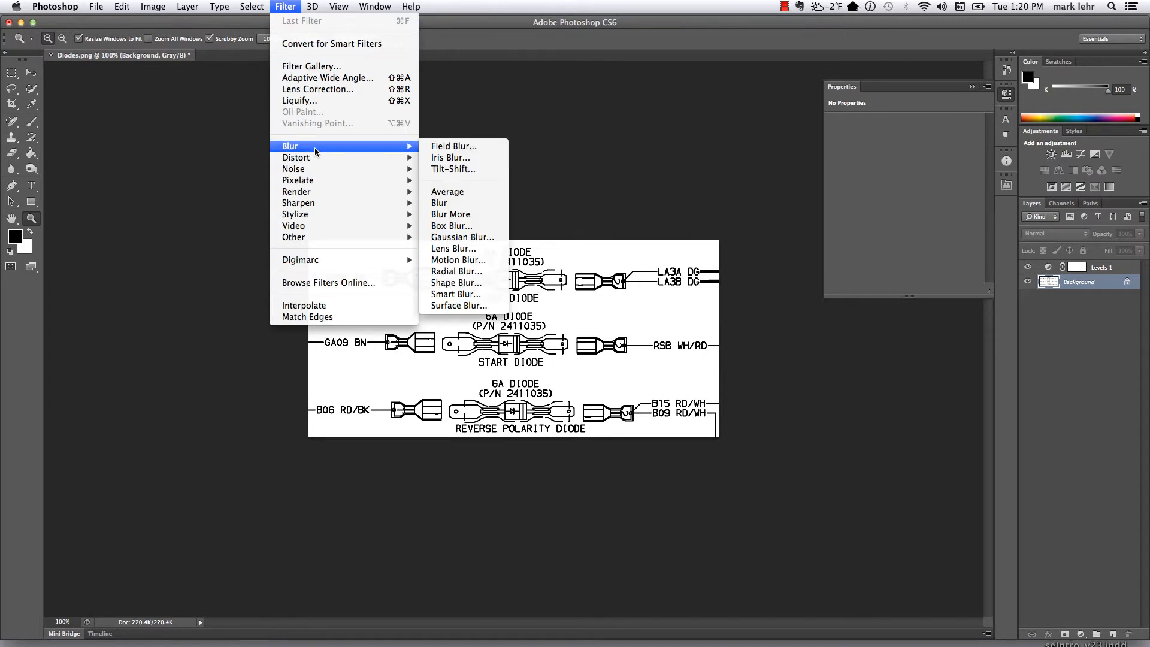
pyautogui.click(494, 236)
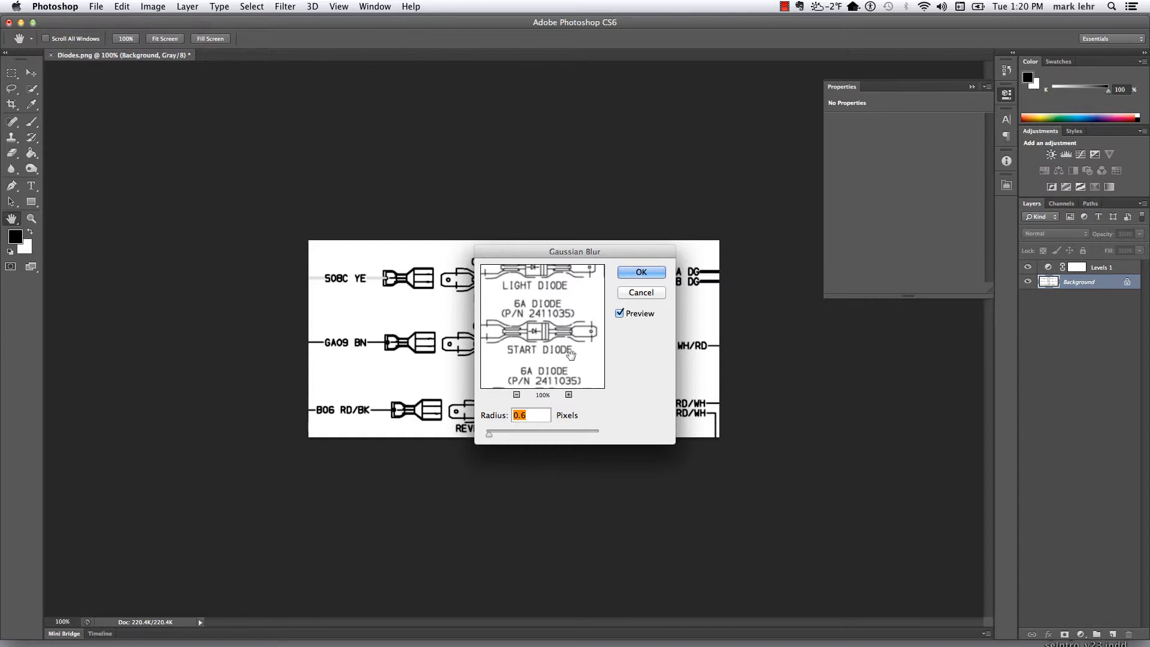
pyautogui.click(639, 275)
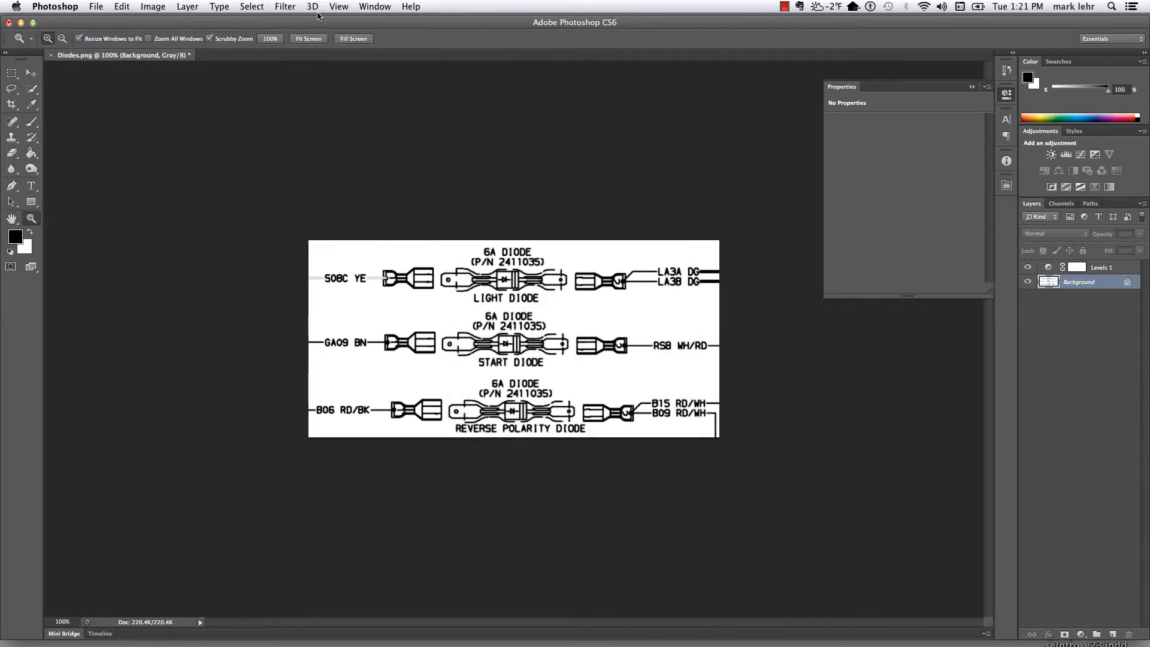
# Step: Sharpen the Background layer with Unsharp Mask at a reduced amount, radius 1.0 pixels and threshold 0
pyautogui.click(284, 5)
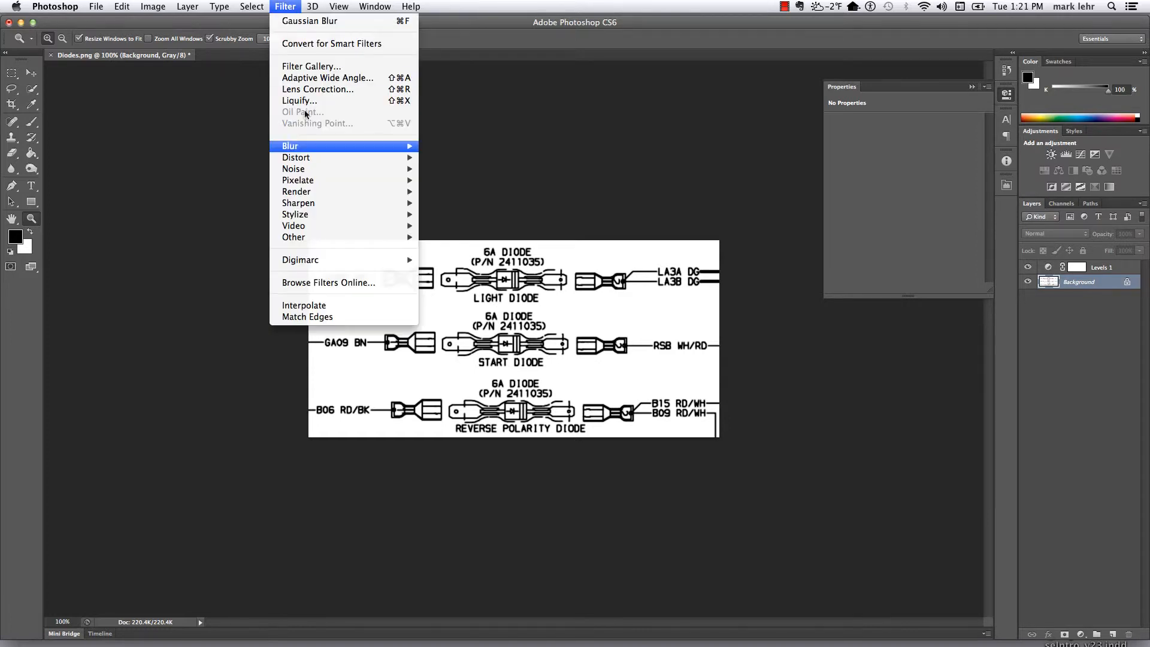
pyautogui.moveTo(324, 205)
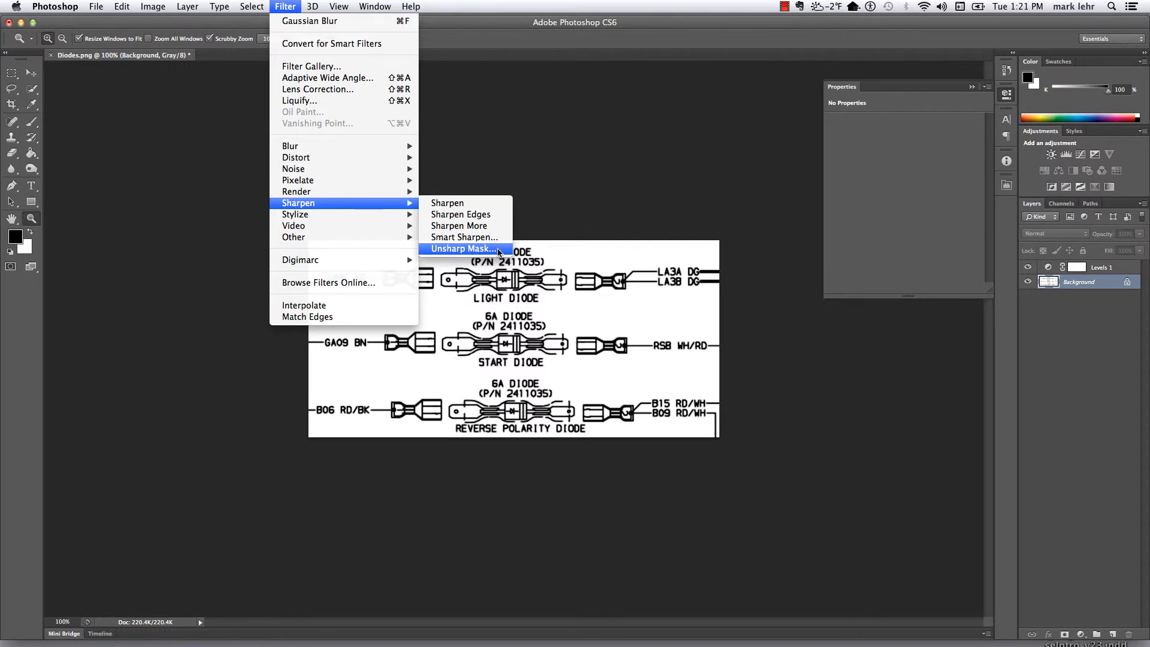
pyautogui.click(464, 248)
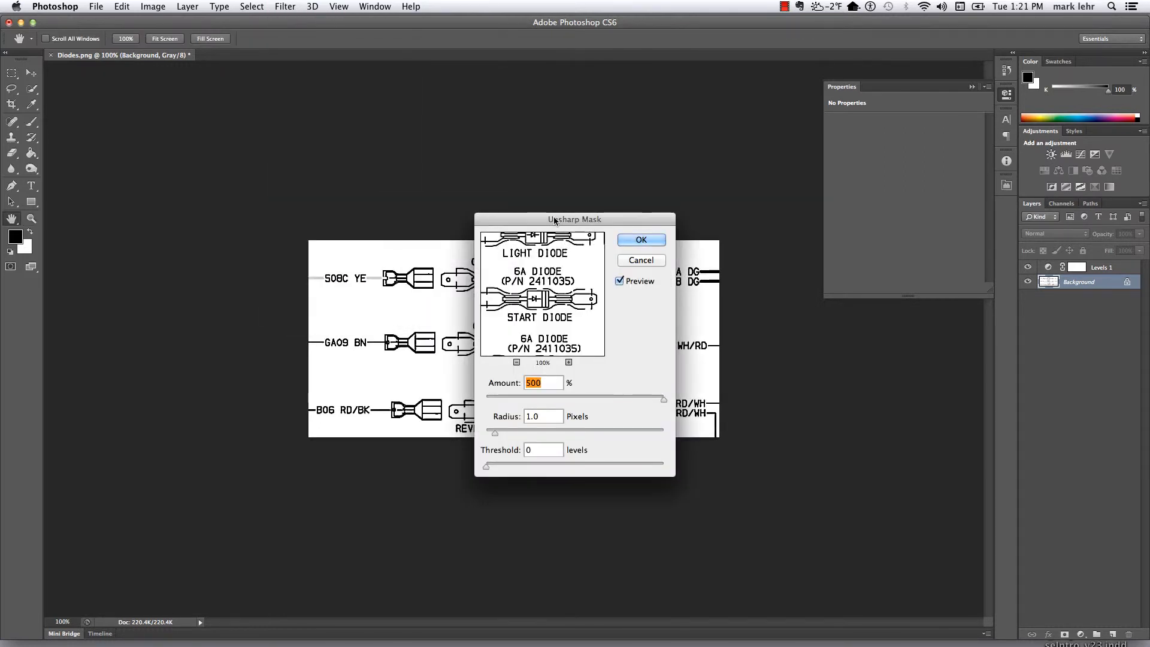
pyautogui.moveTo(546, 212); pyautogui.dragTo(665, 134)
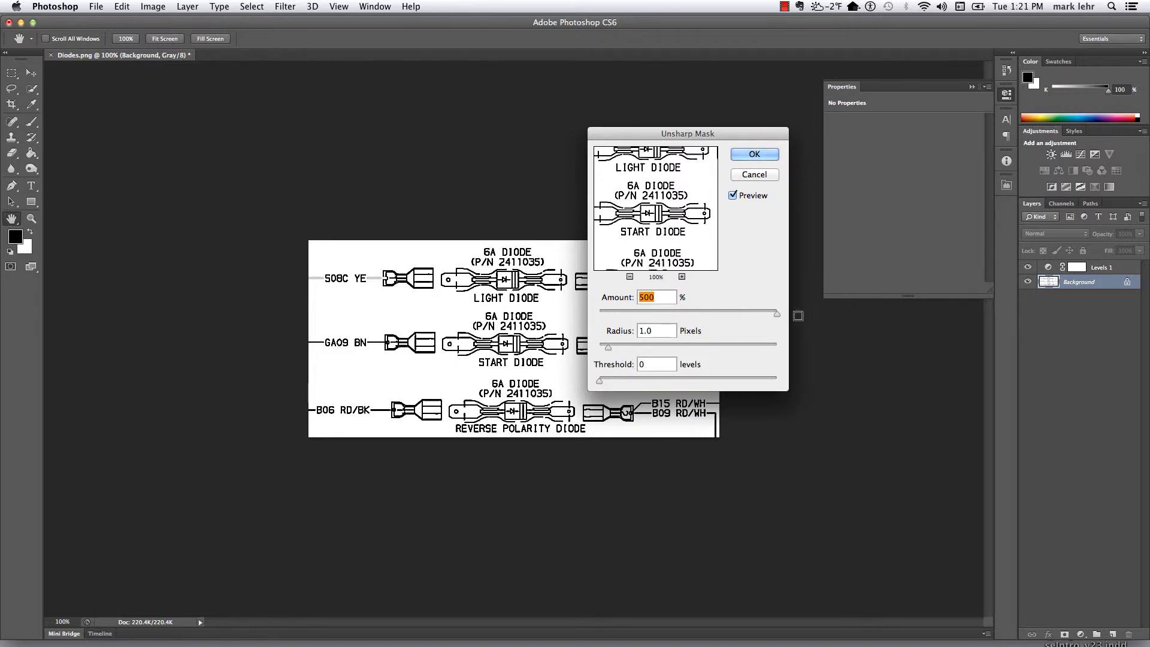
pyautogui.moveTo(777, 313); pyautogui.dragTo(718, 311)
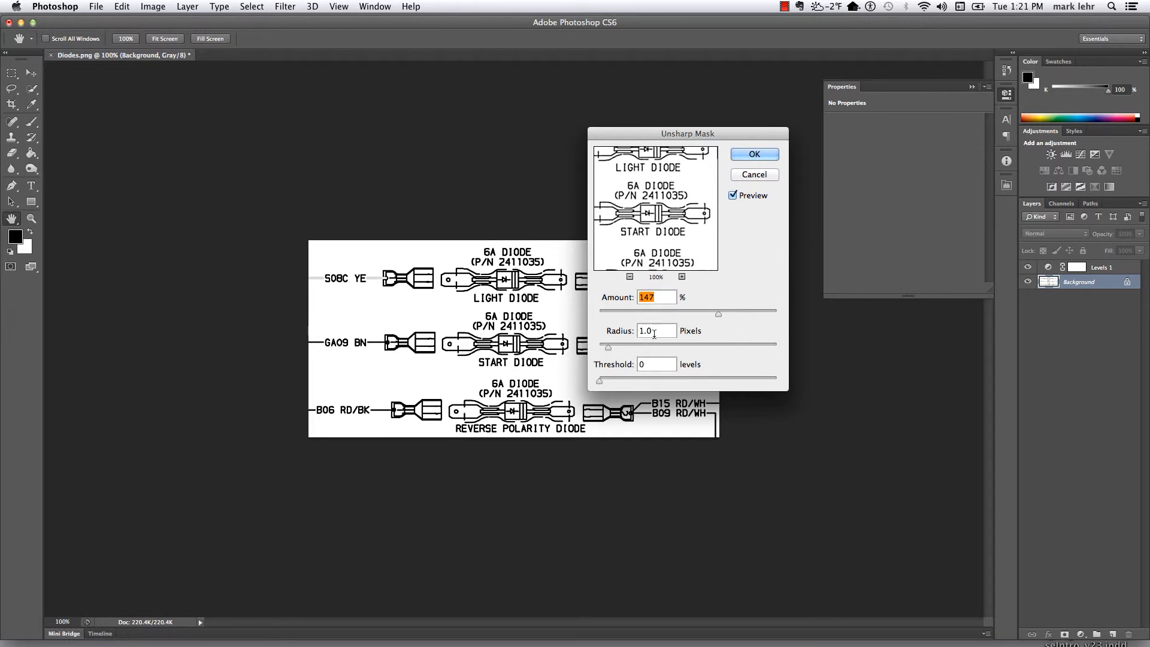
pyautogui.moveTo(719, 313); pyautogui.dragTo(735, 310)
pyautogui.click(754, 154)
pyautogui.click(786, 7)
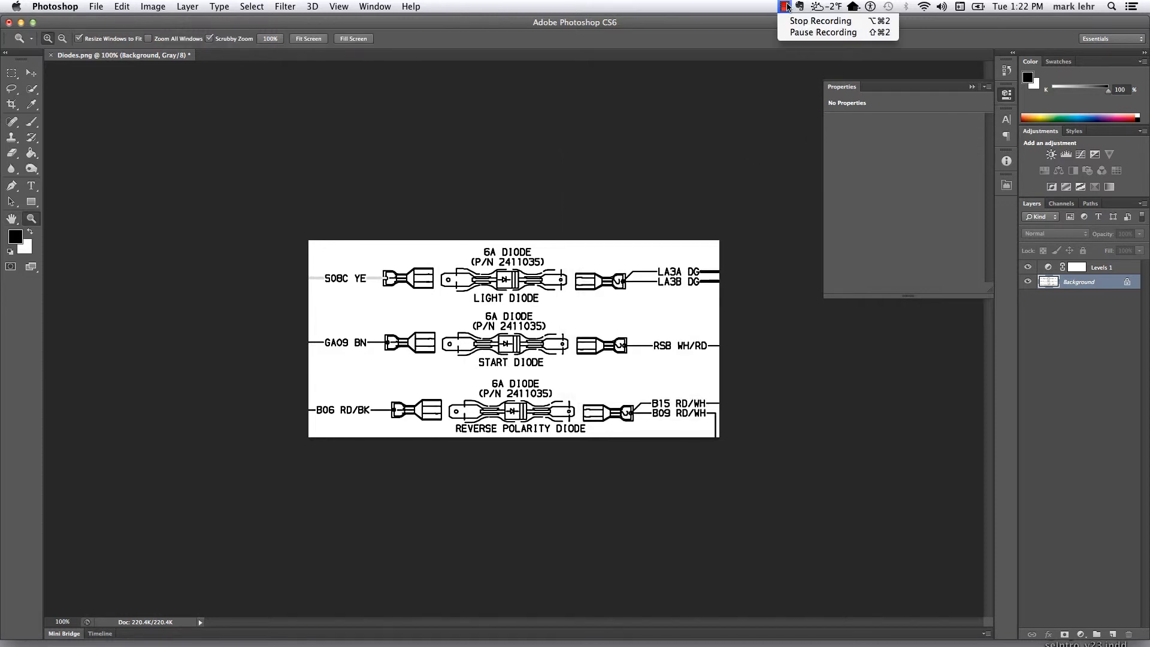
pyautogui.click(821, 33)
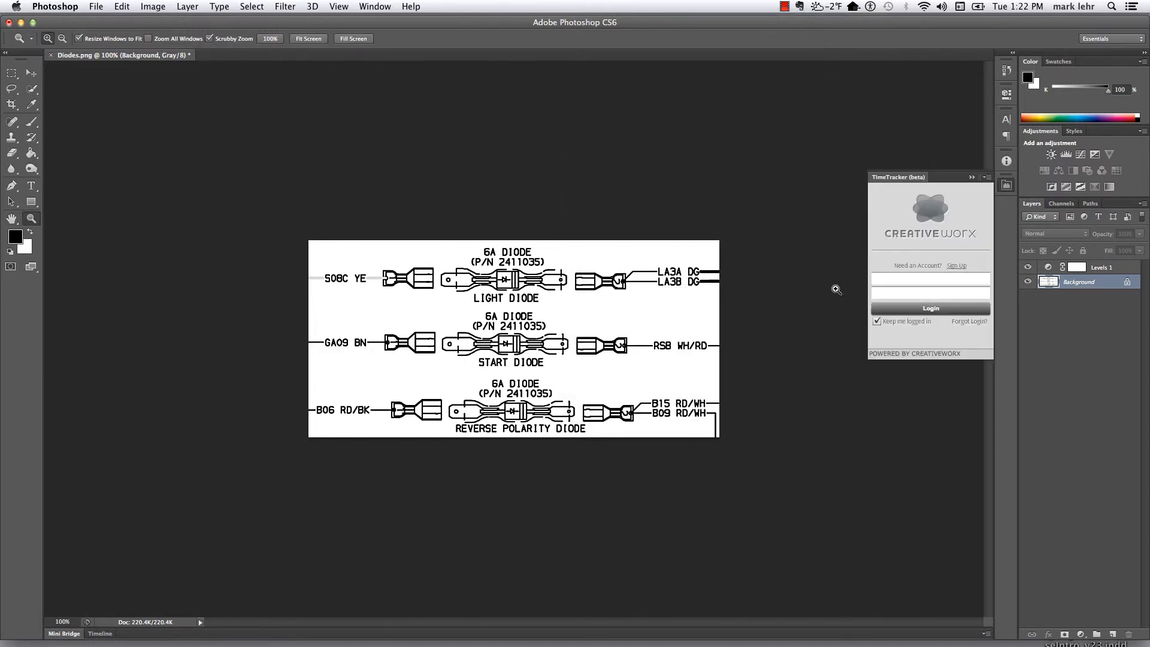
pyautogui.click(1007, 187)
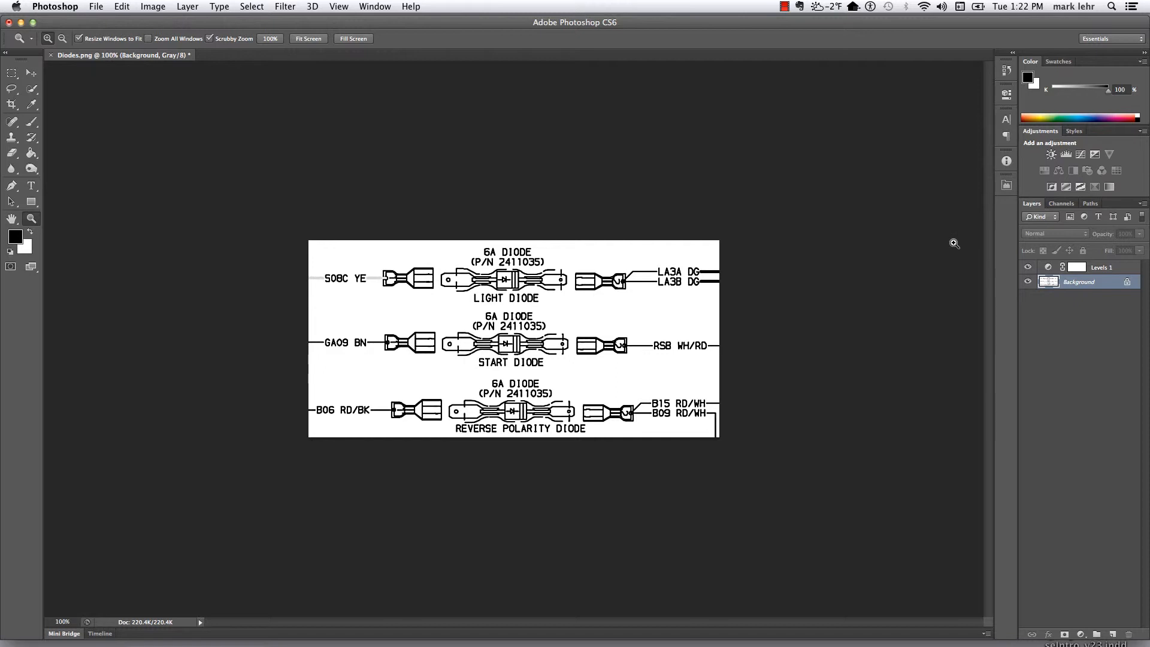
pyautogui.click(155, 6)
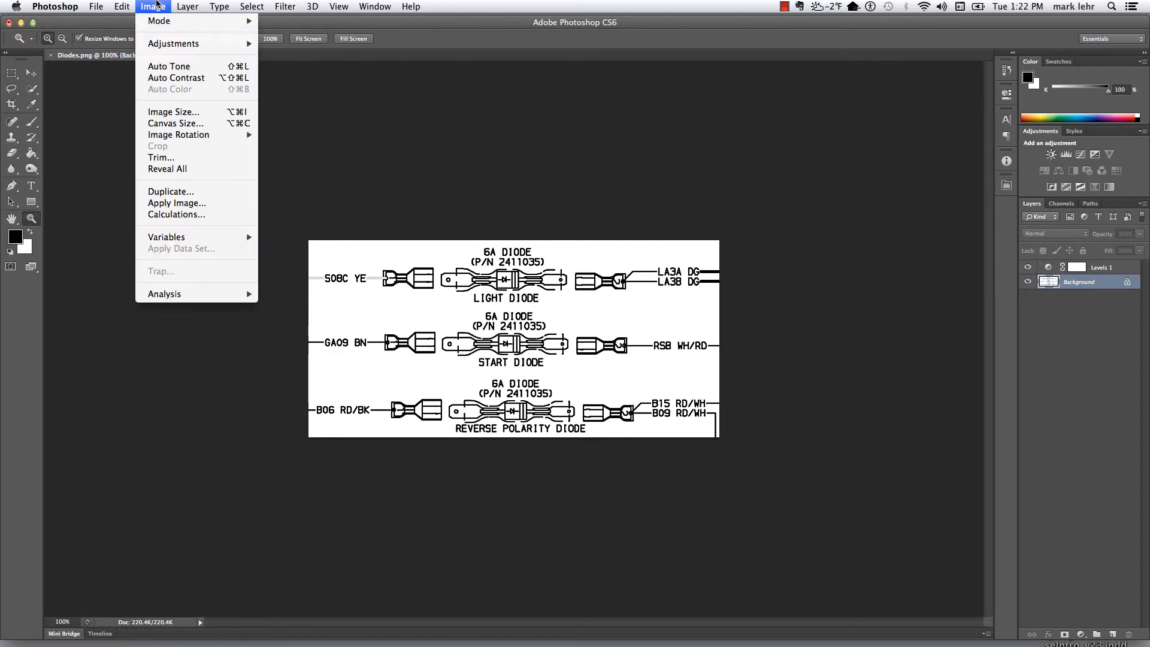
pyautogui.moveTo(166, 23)
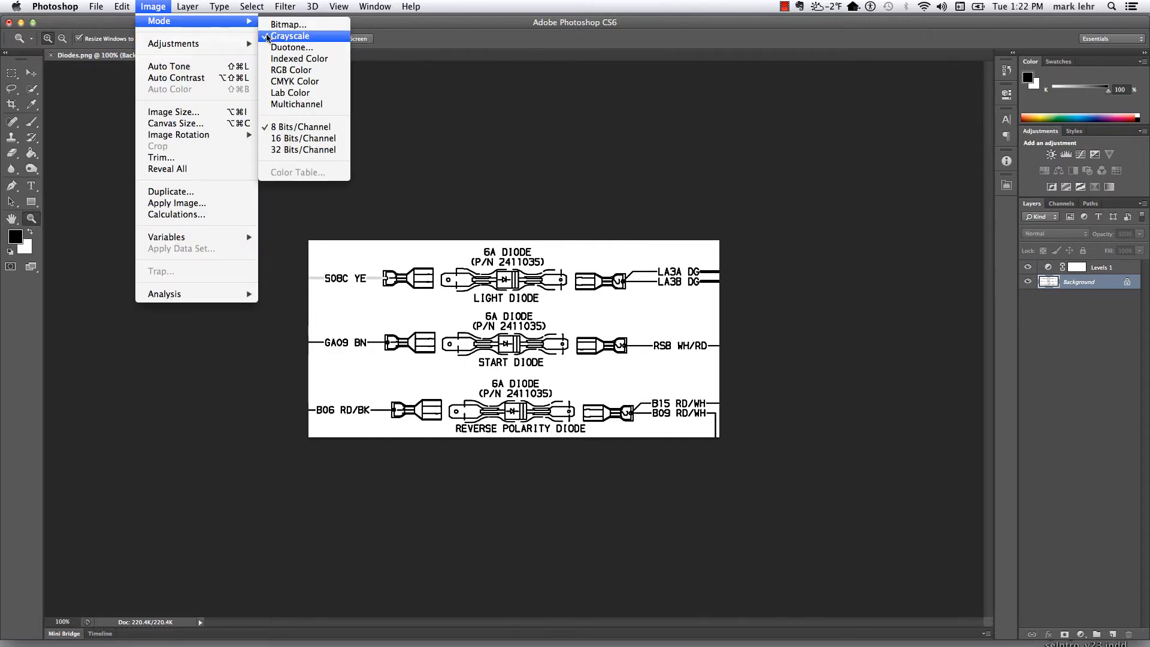
pyautogui.click(154, 6)
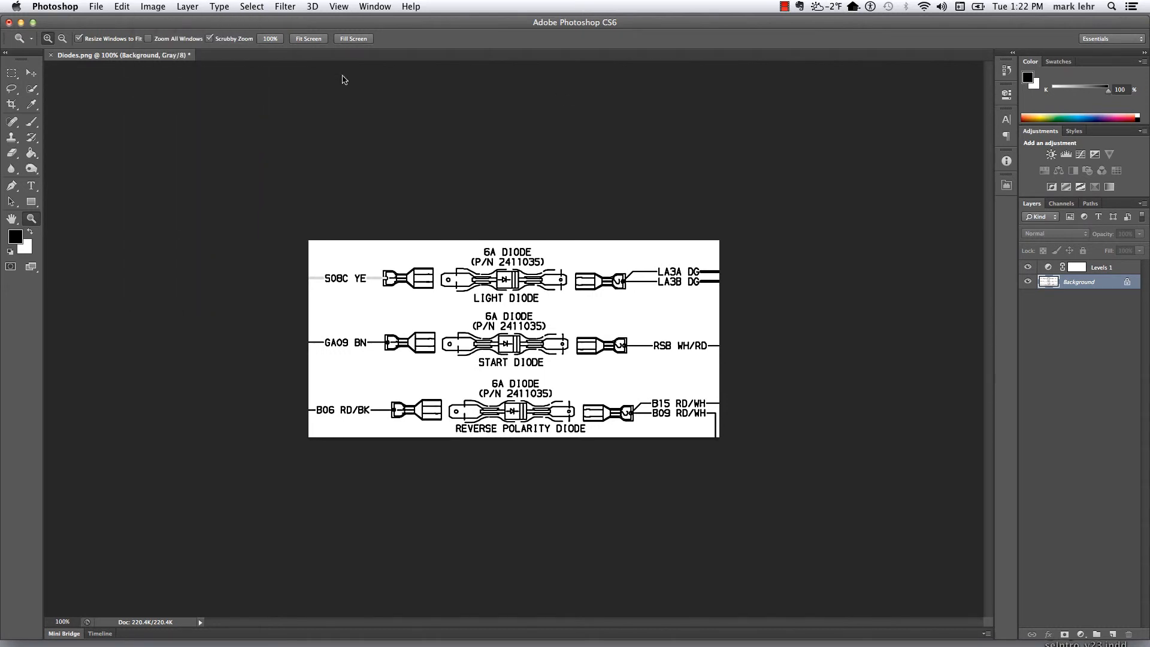
pyautogui.click(1067, 157)
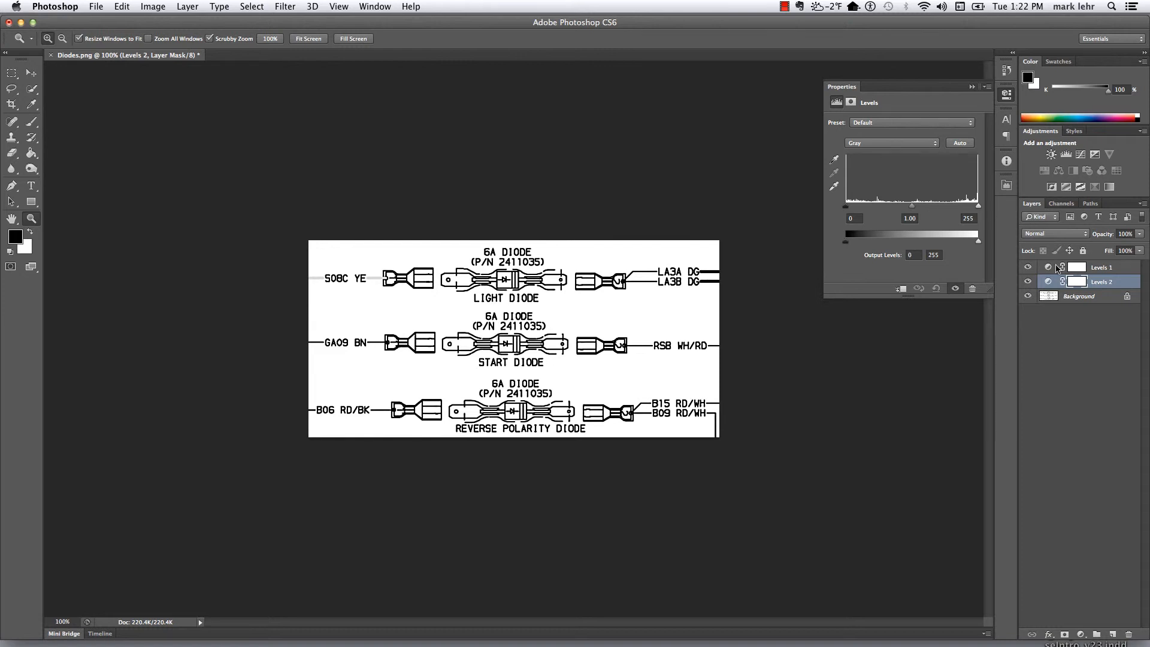
pyautogui.press('BackSpace')
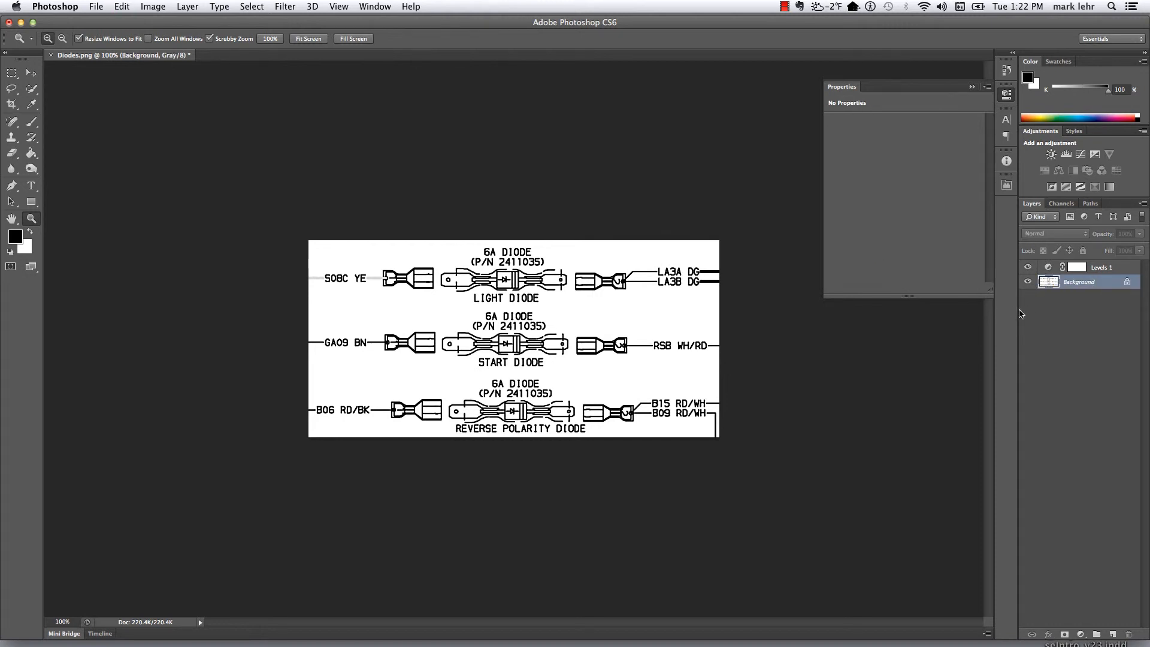
pyautogui.click(1052, 315)
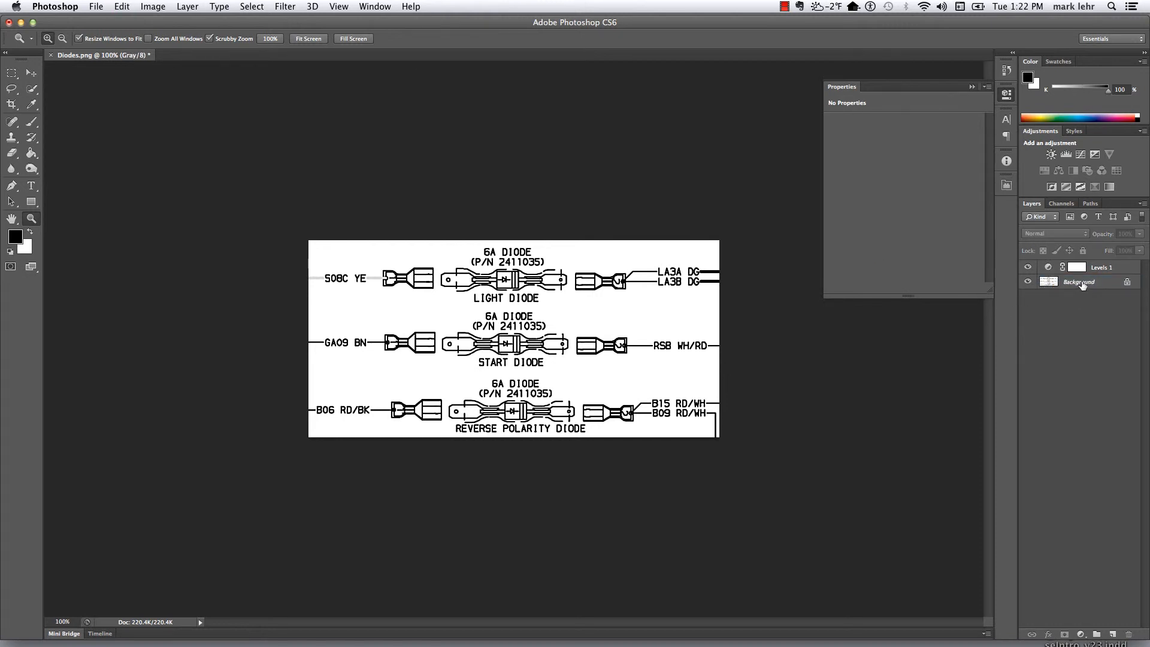
pyautogui.click(1082, 285)
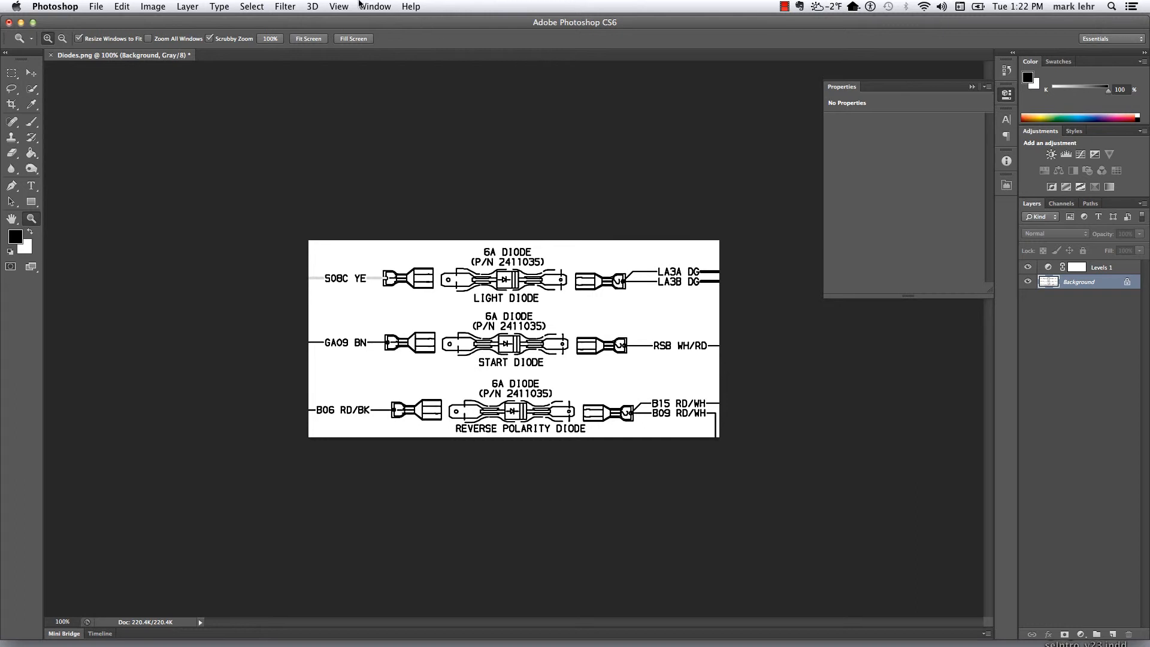
# Step: Sharpen the Background layer again with Unsharp Mask at amount 155%, radius 1.0 pixels and threshold 0, comparing with the preview off
pyautogui.click(253, 6)
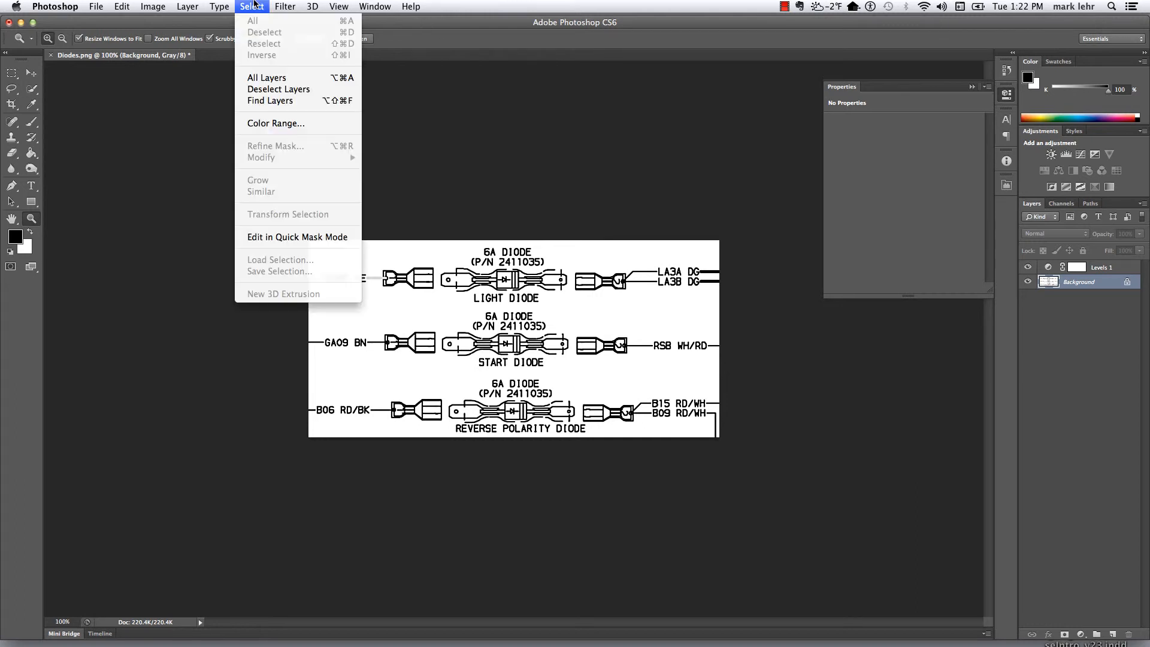
pyautogui.moveTo(285, 6)
pyautogui.moveTo(354, 146)
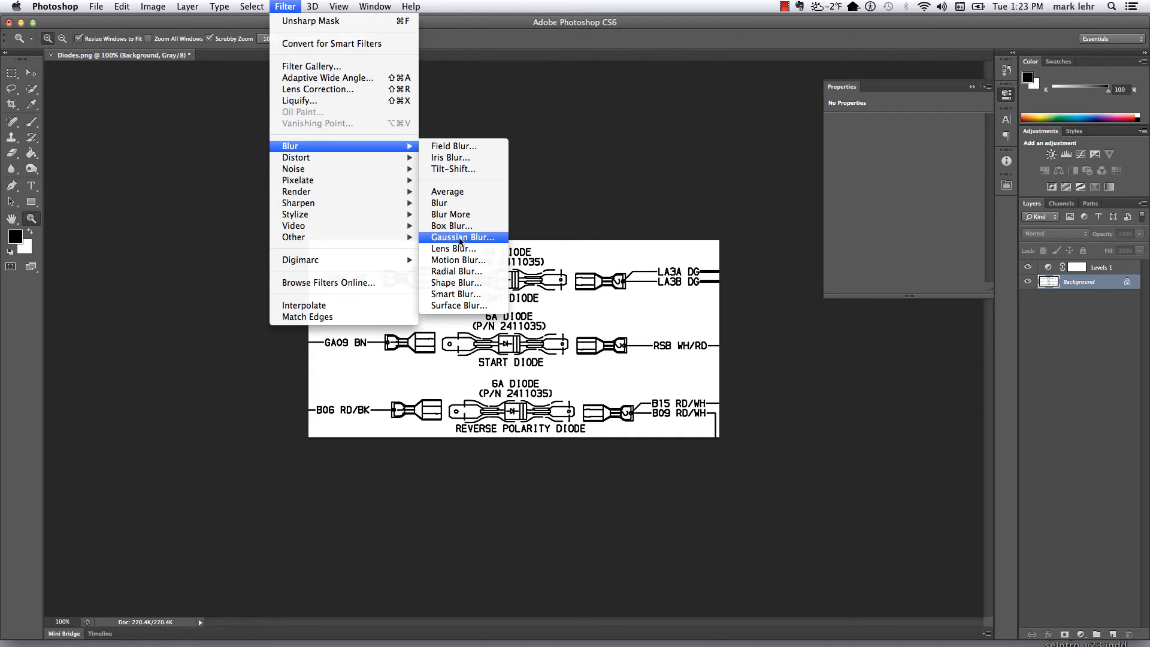
pyautogui.moveTo(379, 206)
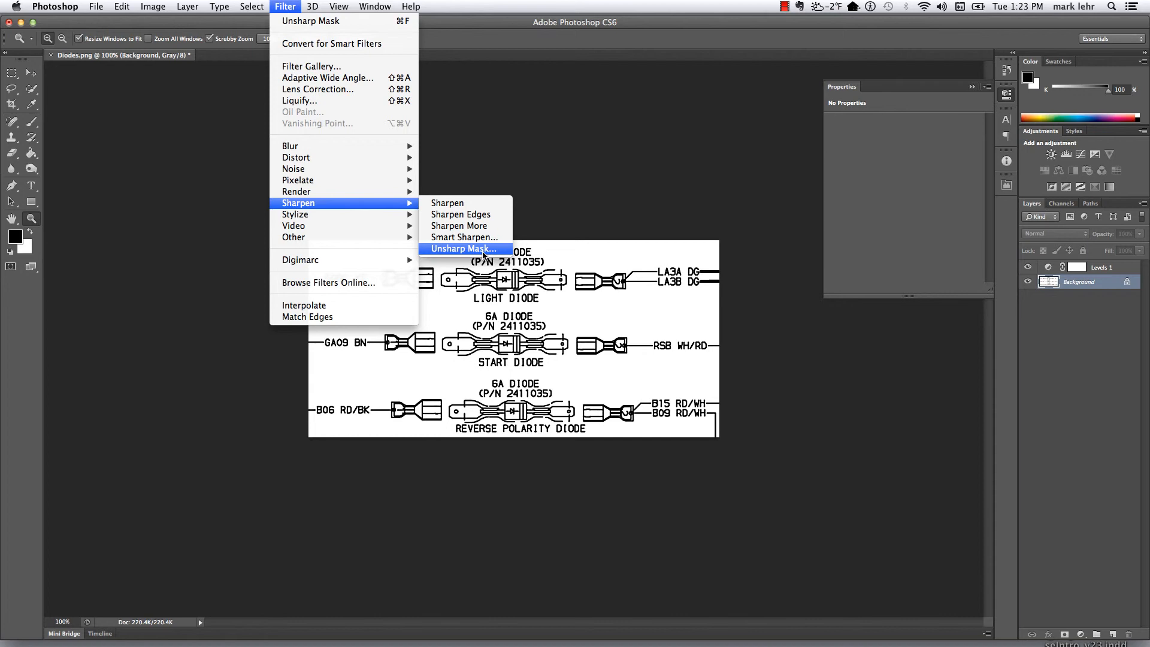
pyautogui.click(483, 255)
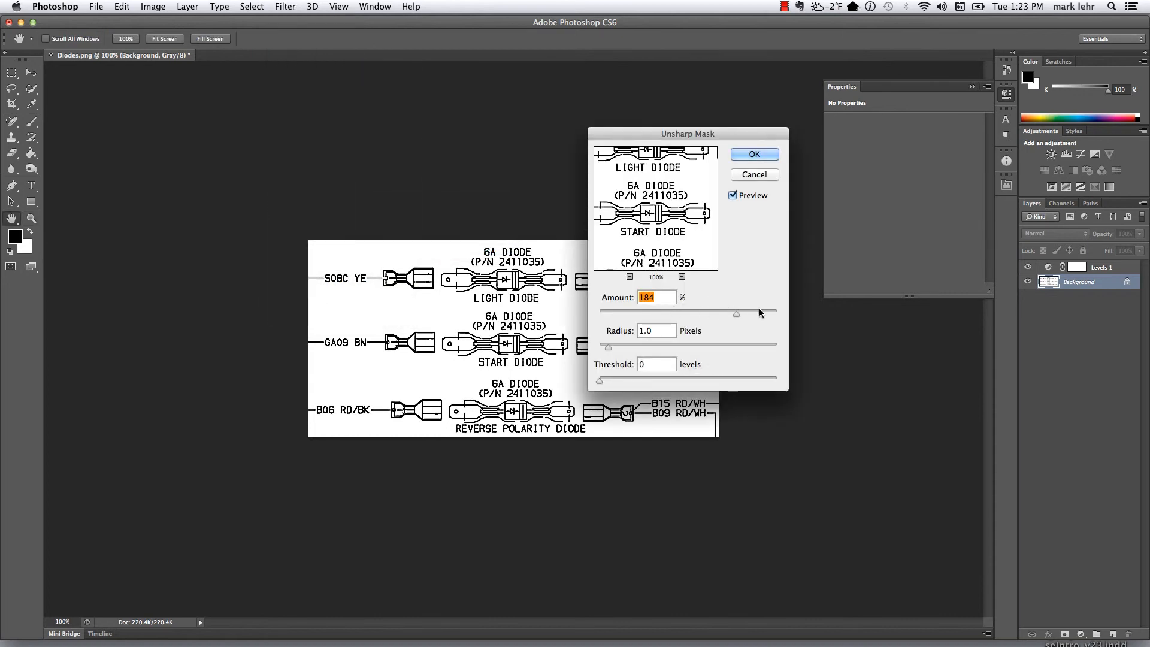
pyautogui.moveTo(737, 312); pyautogui.dragTo(722, 312)
pyautogui.click(733, 195)
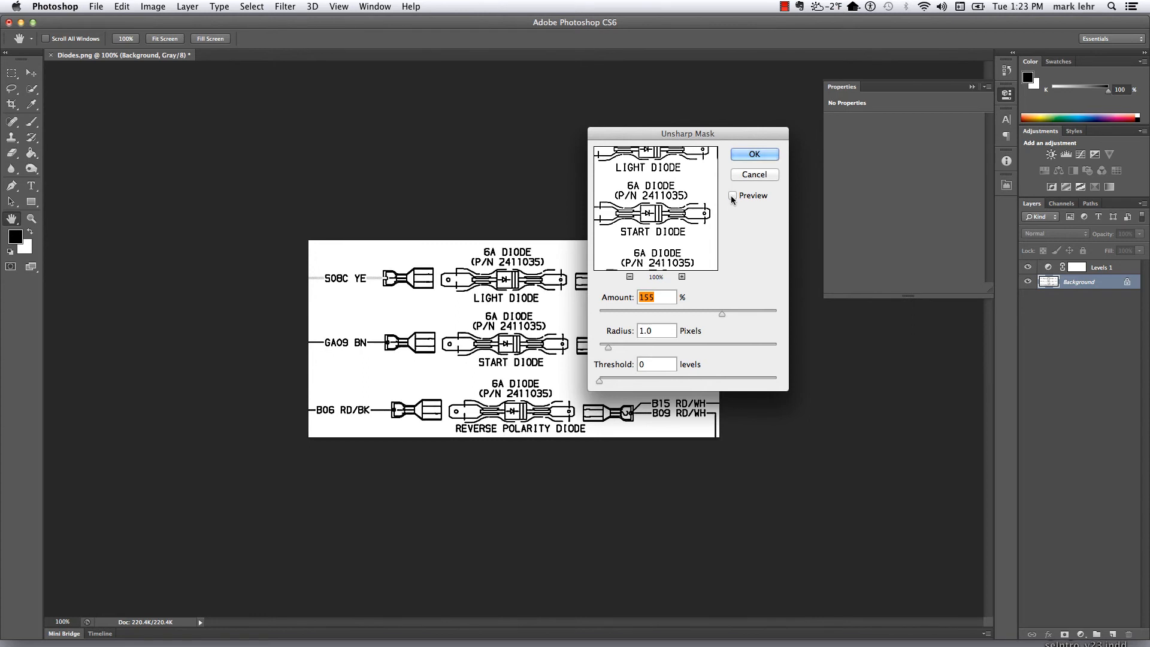
pyautogui.click(733, 196)
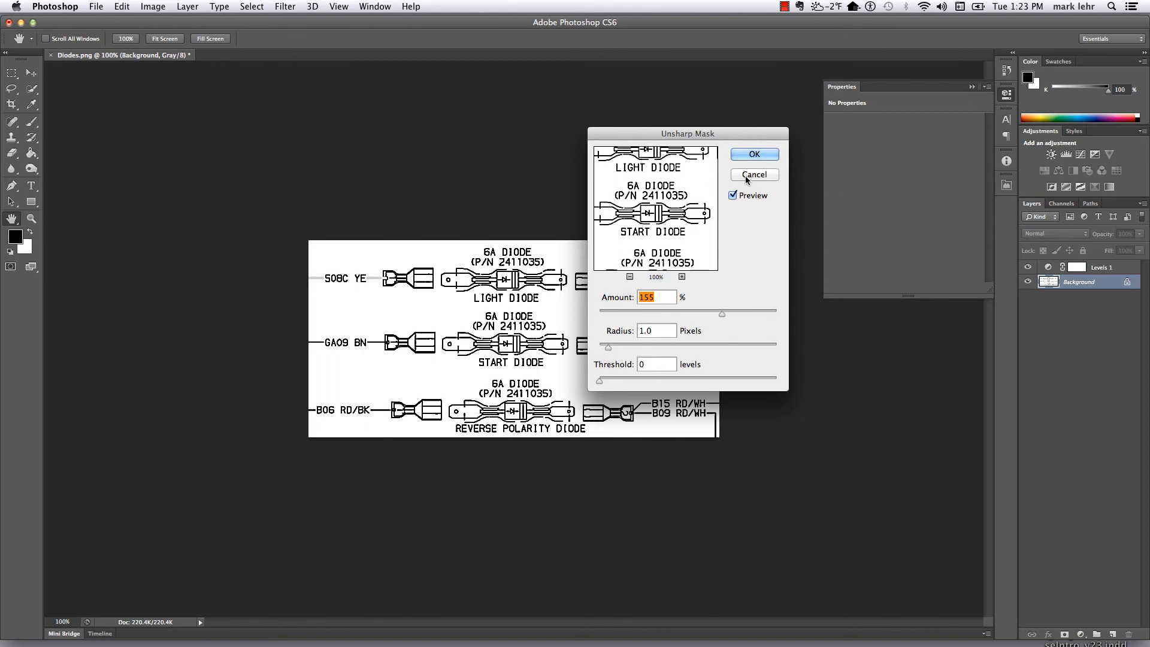
pyautogui.press('Return')
pyautogui.press('z')
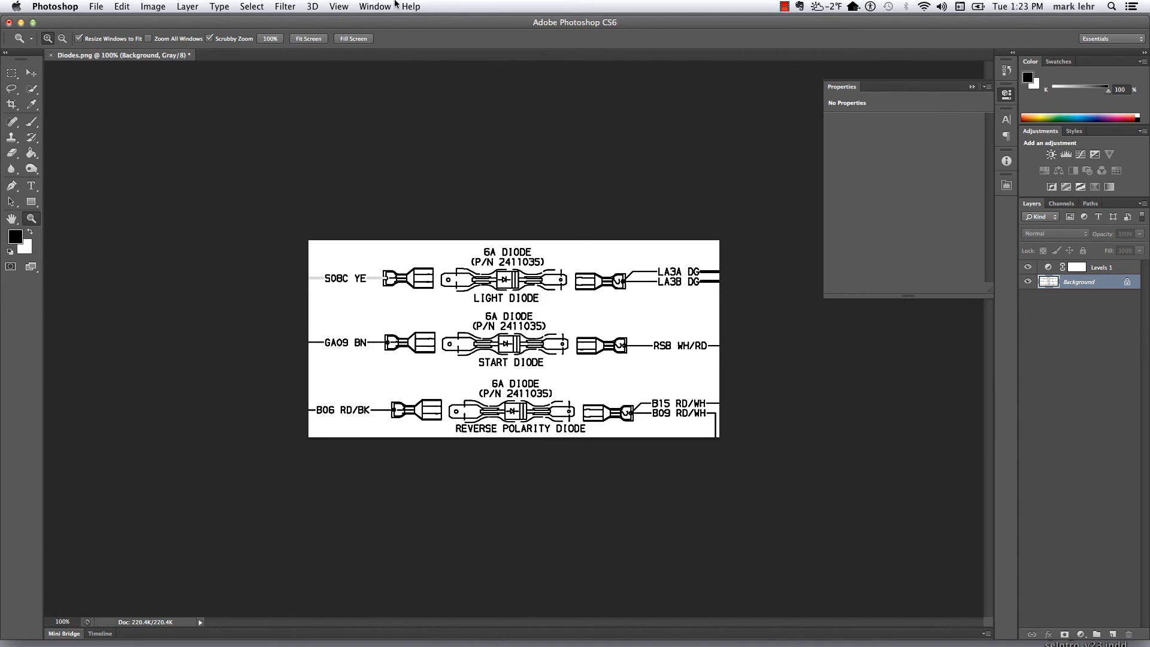
# Step: Set up saving the diagram under a new file in PNG format, and cancel without saving
pyautogui.click(94, 6)
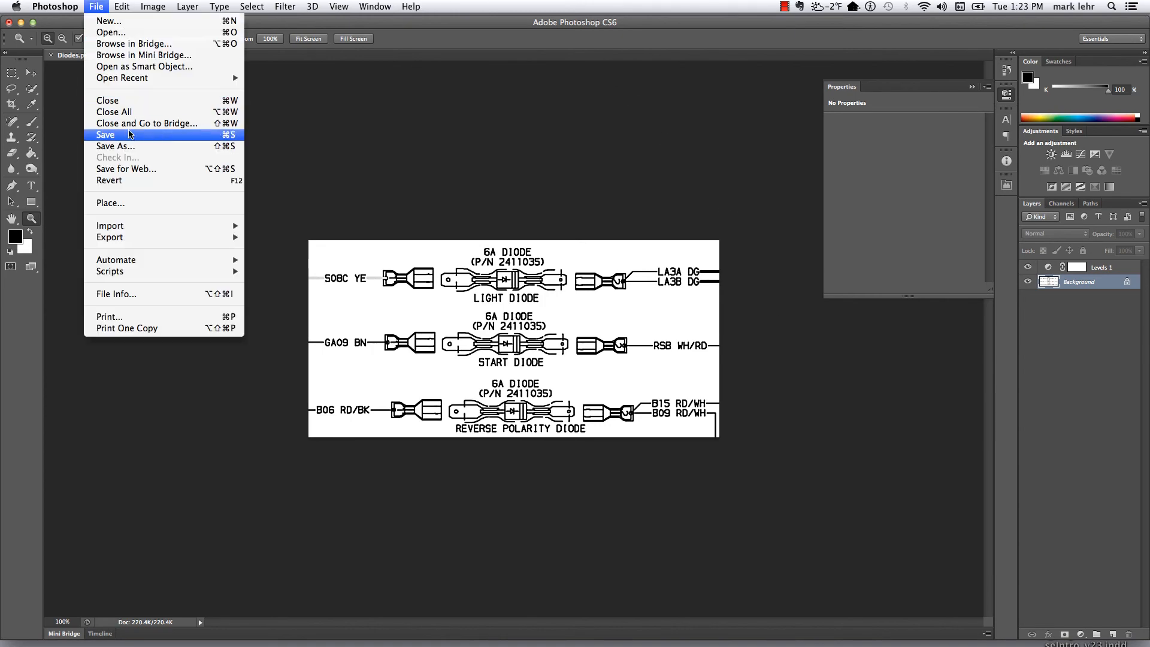
pyautogui.click(116, 146)
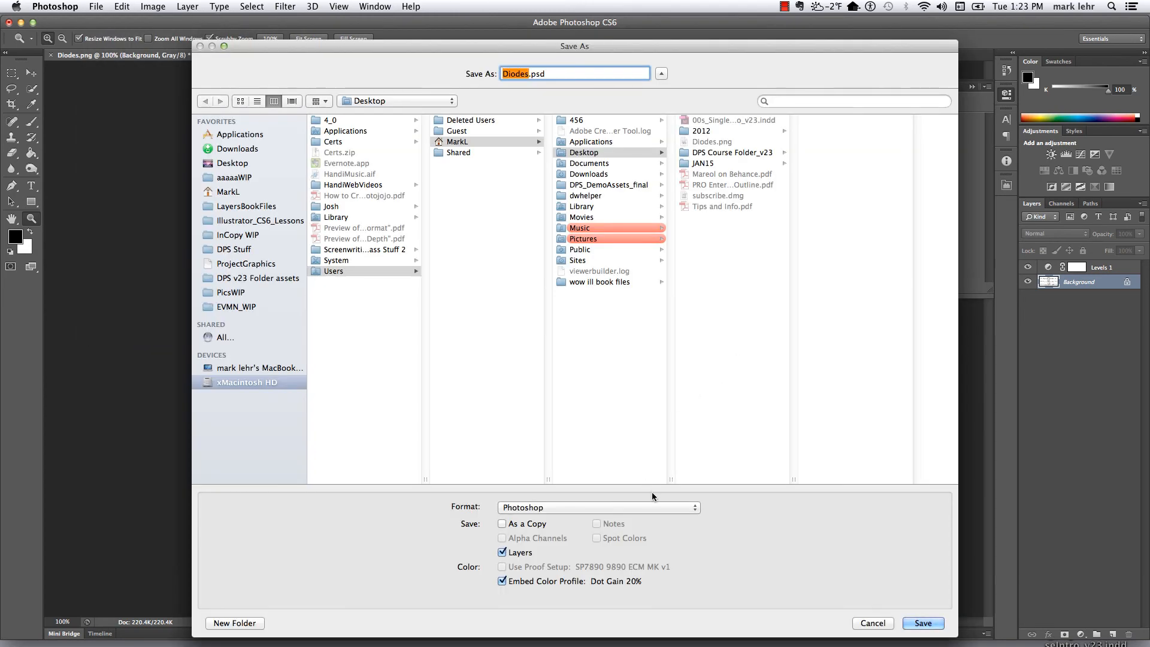
pyautogui.click(651, 508)
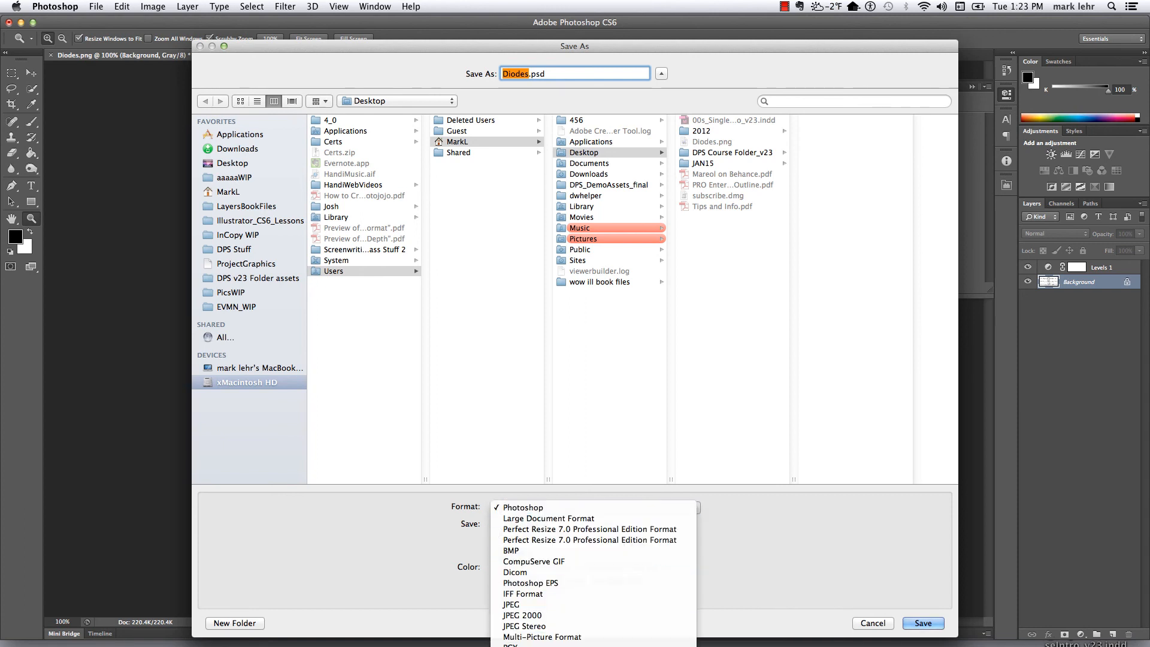
pyautogui.click(527, 640)
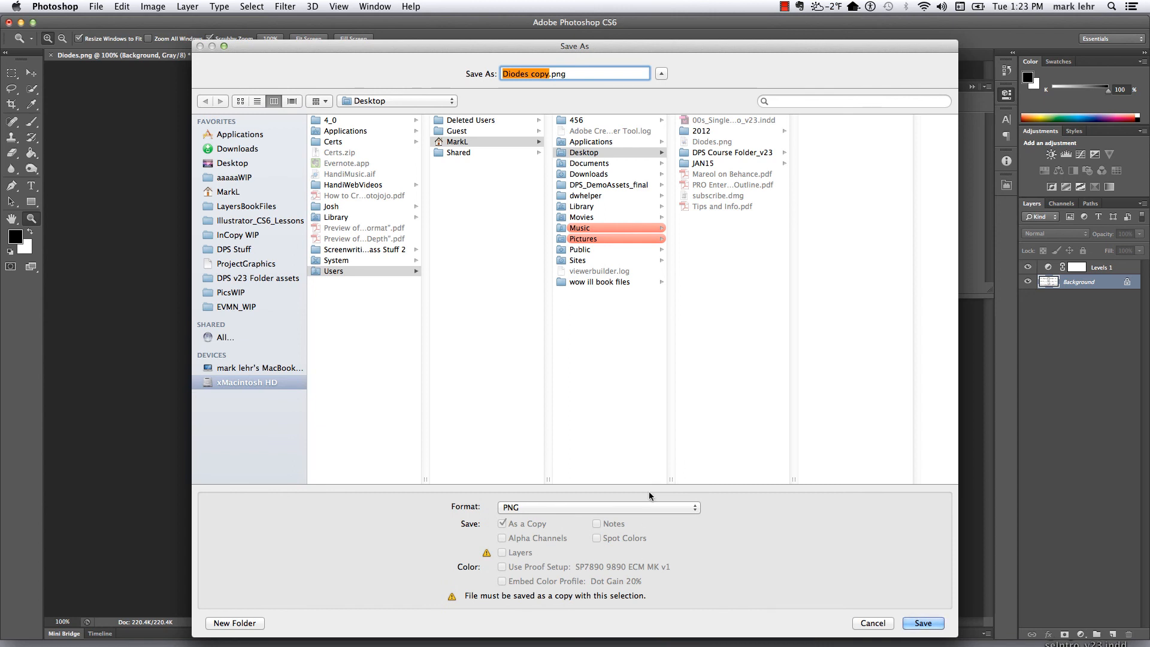
pyautogui.click(869, 625)
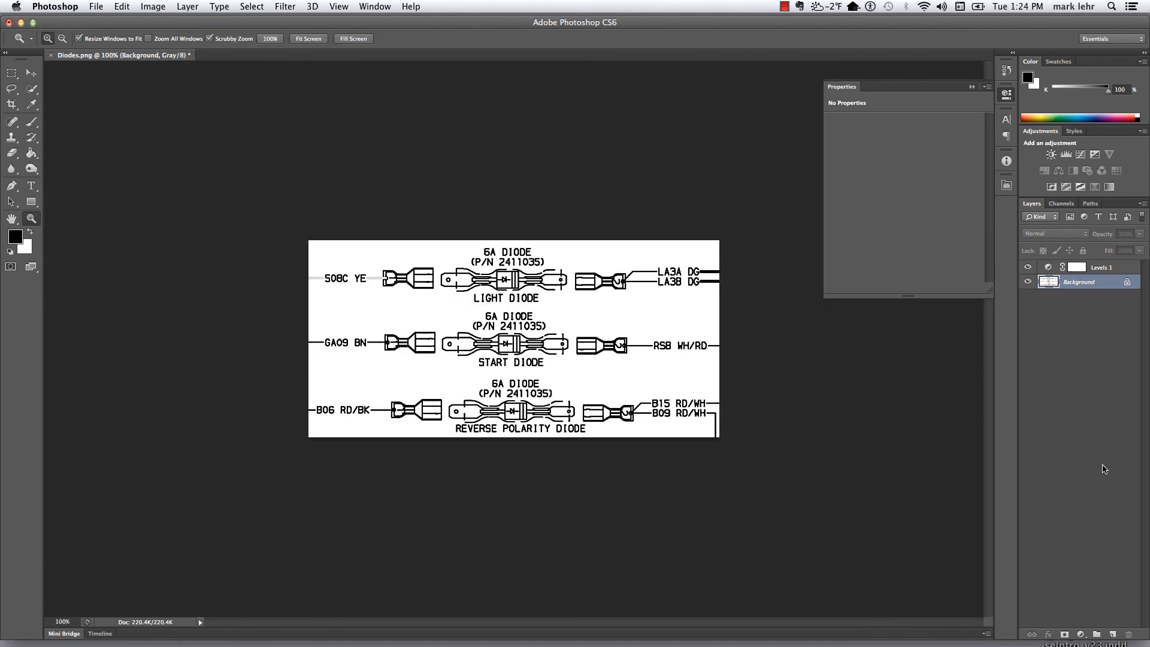
pyautogui.click(785, 6)
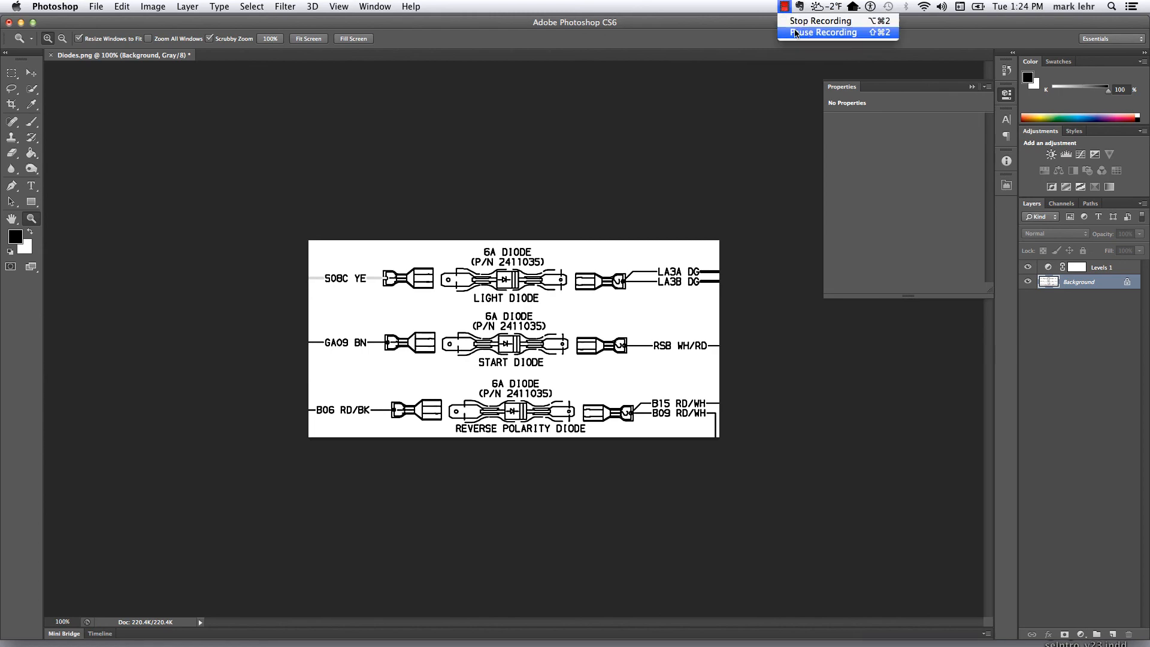